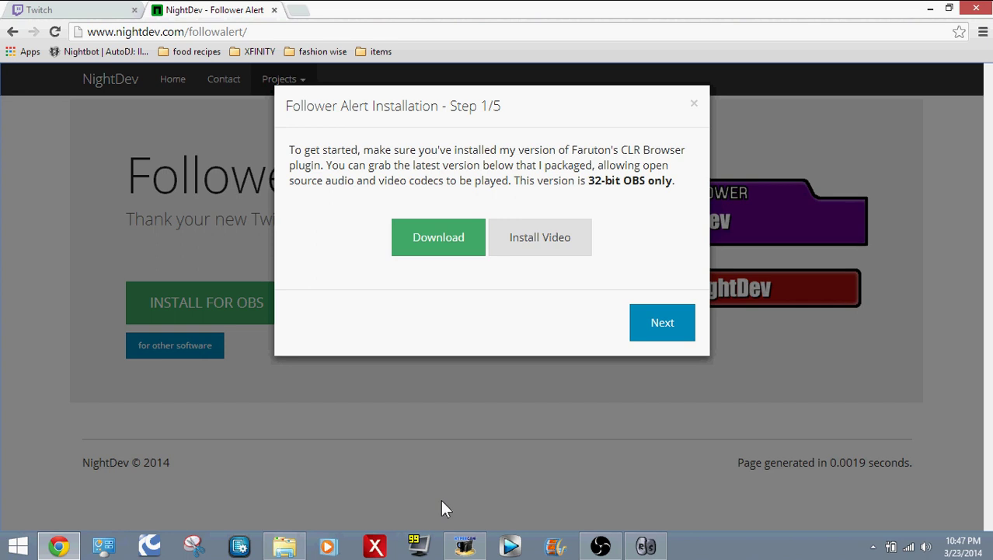
Close the installation dialog and glance at the NightDev projects list
{"action": "left_click", "coordinate": [696, 104]}
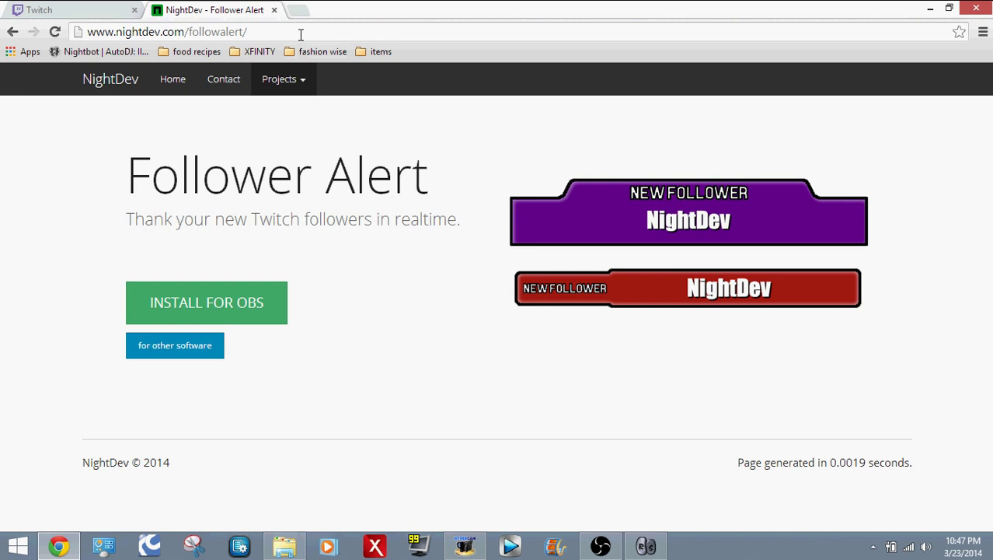
{"action": "left_click", "coordinate": [283, 79]}
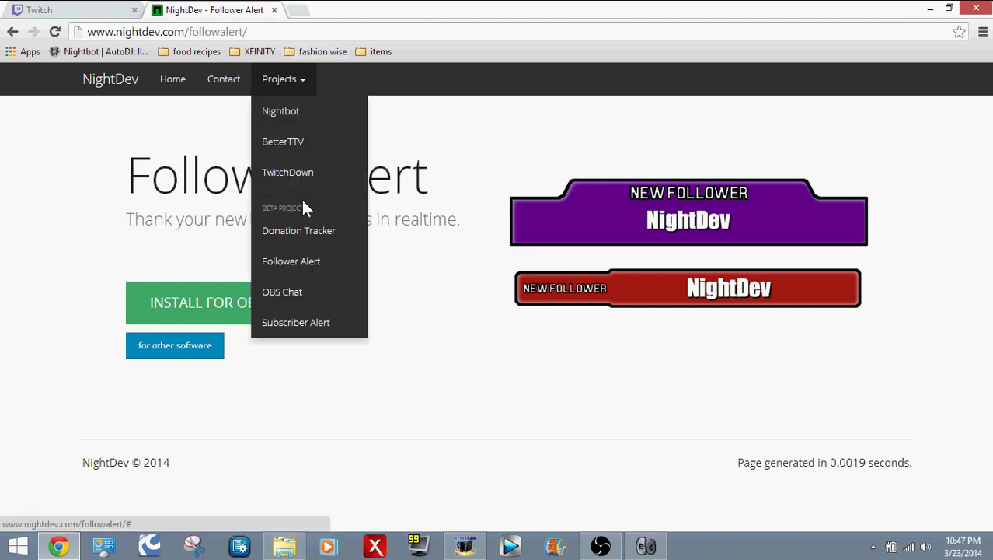
{"action": "left_click", "coordinate": [187, 257]}
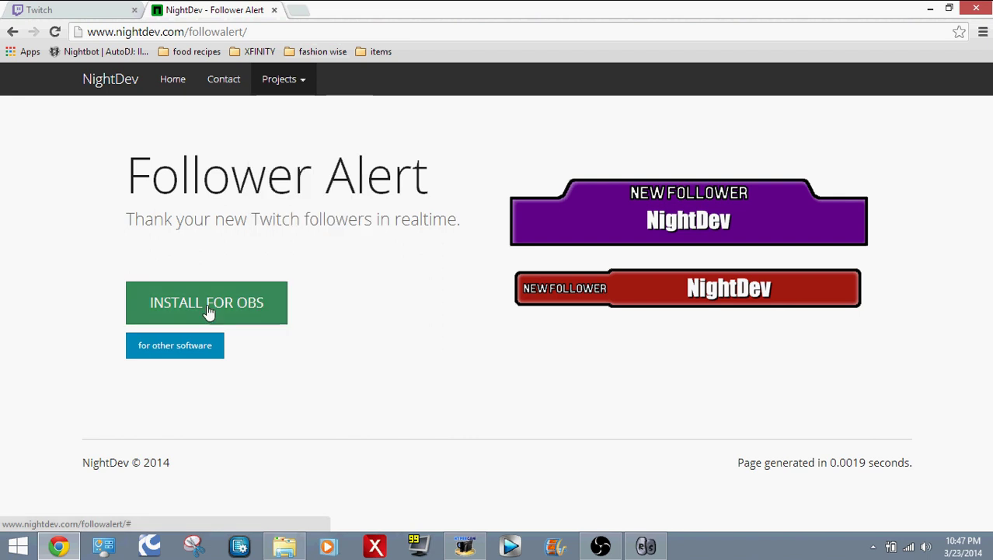
Open step 1 of the OBS install guide, then start and cancel the CLR Browser download
{"action": "left_click", "coordinate": [207, 309]}
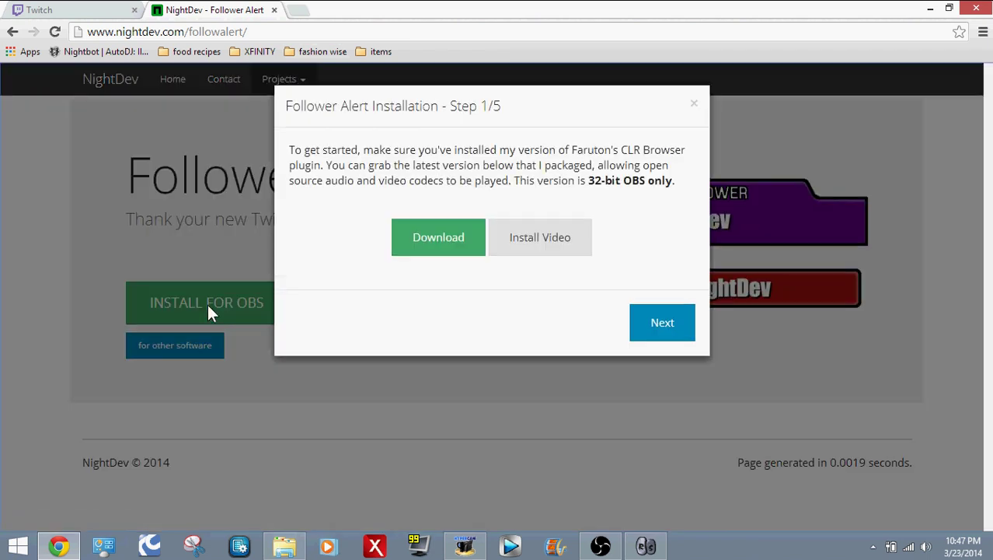
{"action": "left_click", "coordinate": [469, 237]}
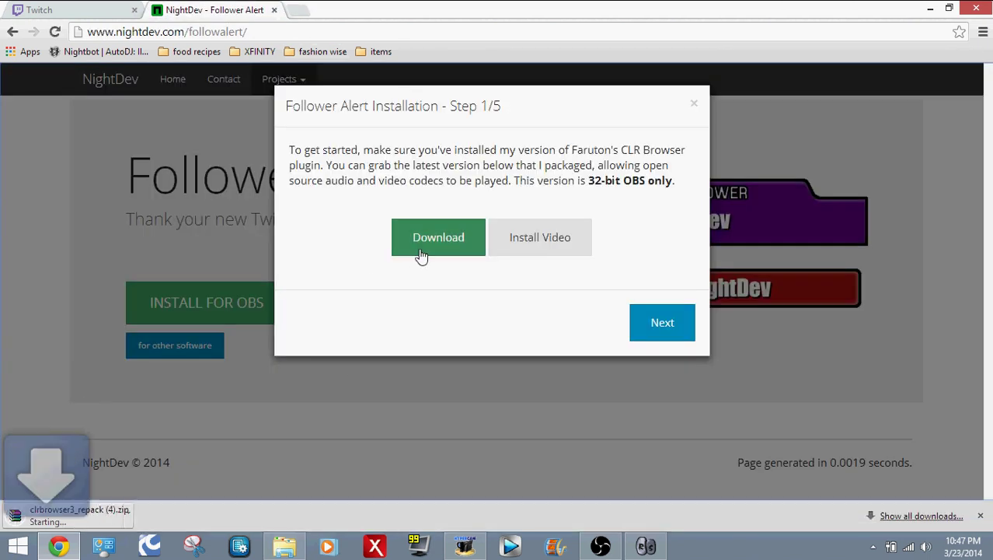
{"action": "left_click", "coordinate": [146, 513]}
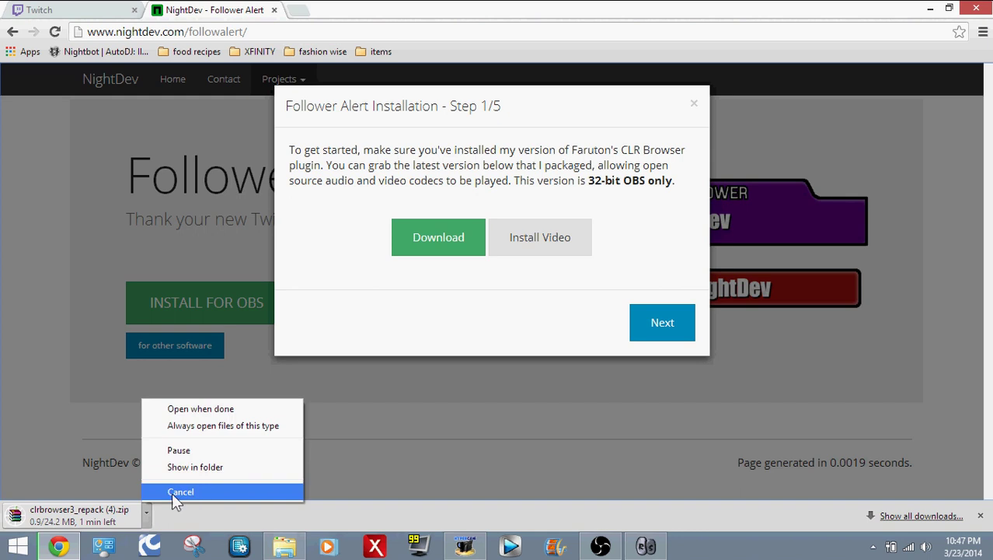
{"action": "left_click", "coordinate": [192, 489]}
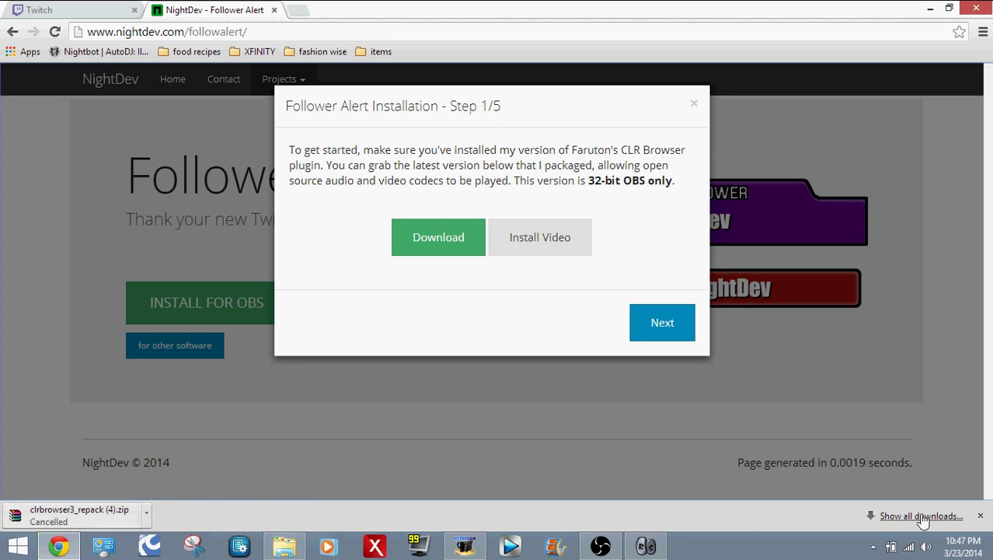
Show the Downloads folder in File Explorer and scroll through its 39 items
{"action": "left_click", "coordinate": [980, 515]}
{"action": "left_click", "coordinate": [281, 547]}
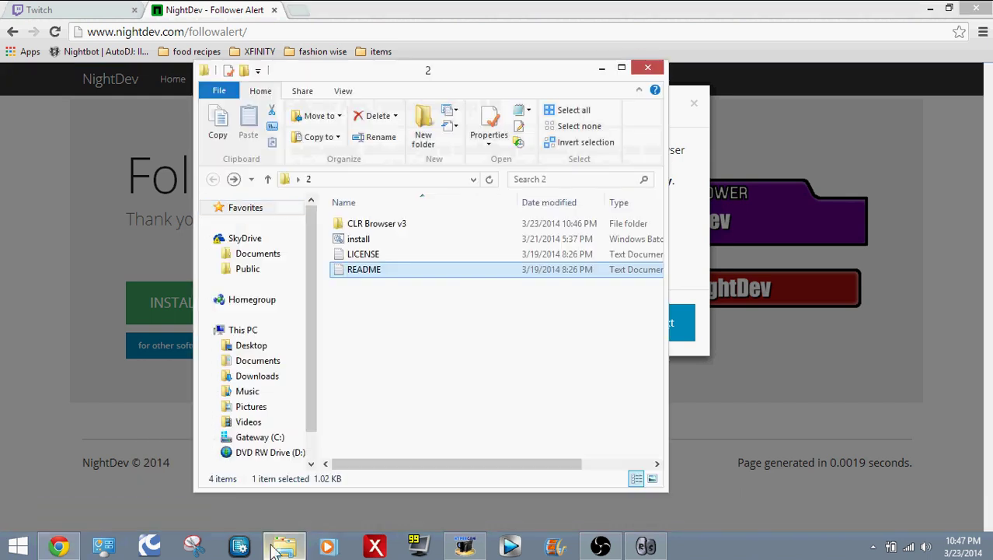
{"action": "left_click", "coordinate": [257, 375]}
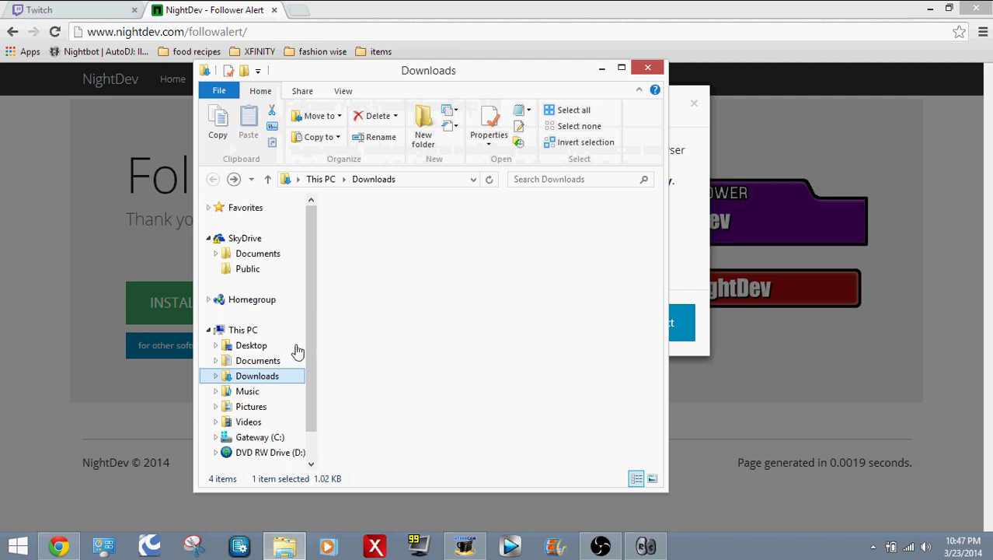
{"action": "scroll", "coordinate": [602, 330], "scroll_direction": "down", "scroll_amount": 3}
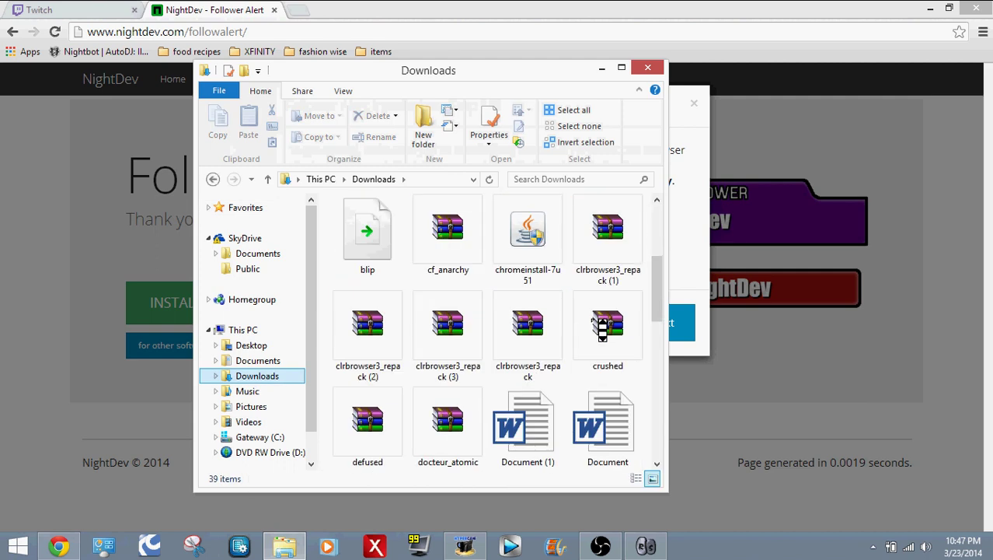
{"action": "scroll", "coordinate": [603, 328], "scroll_direction": "down", "scroll_amount": 6}
{"action": "scroll", "coordinate": [603, 328], "scroll_direction": "up", "scroll_amount": 10}
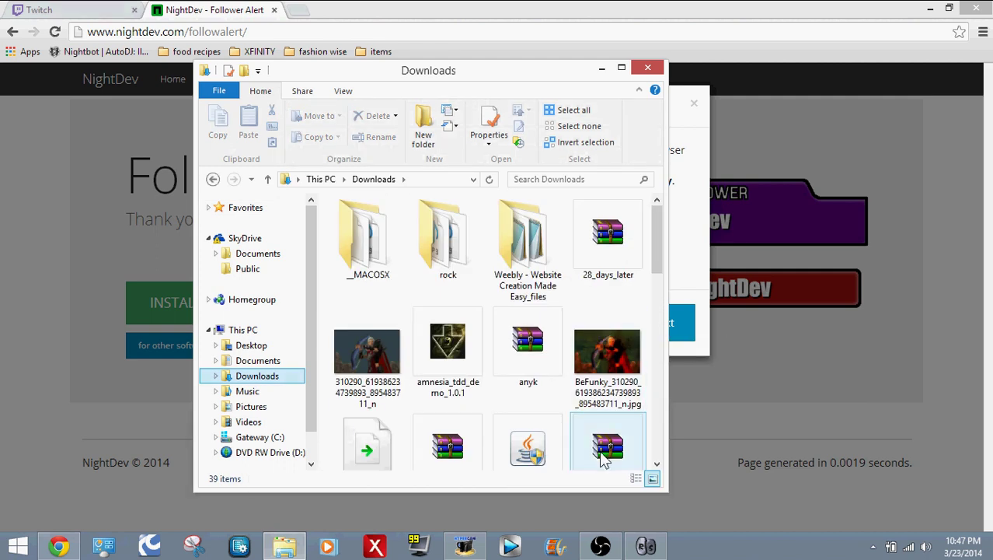
Open clrbrowser3_repack (1).zip in WinRAR, dismissing the licence reminder
{"action": "double_click", "coordinate": [607, 450]}
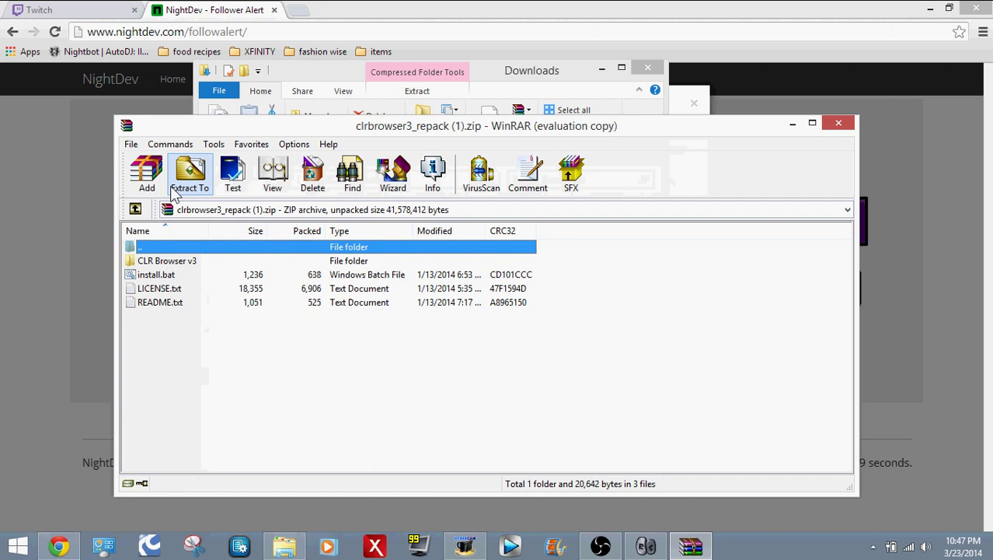
{"action": "left_click", "coordinate": [564, 314]}
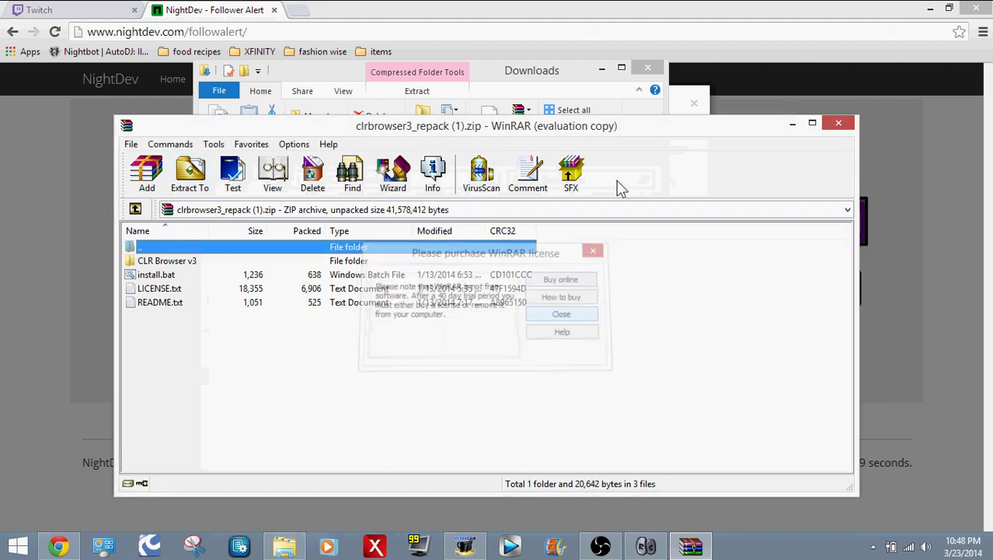
{"action": "left_click", "coordinate": [930, 9]}
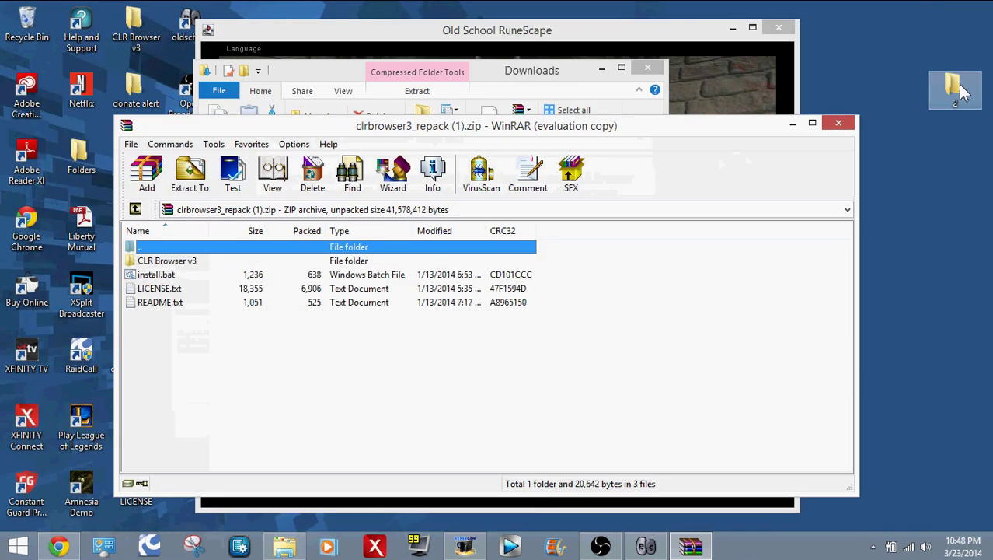
Extract the archive into desktop folder 2, replacing all existing files
{"action": "left_click", "coordinate": [180, 186]}
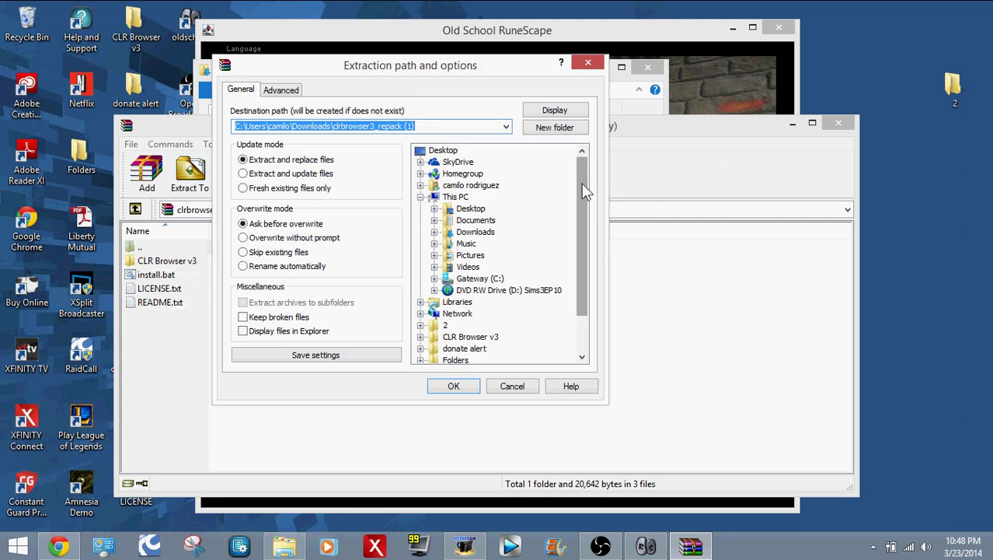
{"action": "left_click_drag", "start_coordinate": [588, 190], "coordinate": [584, 226]}
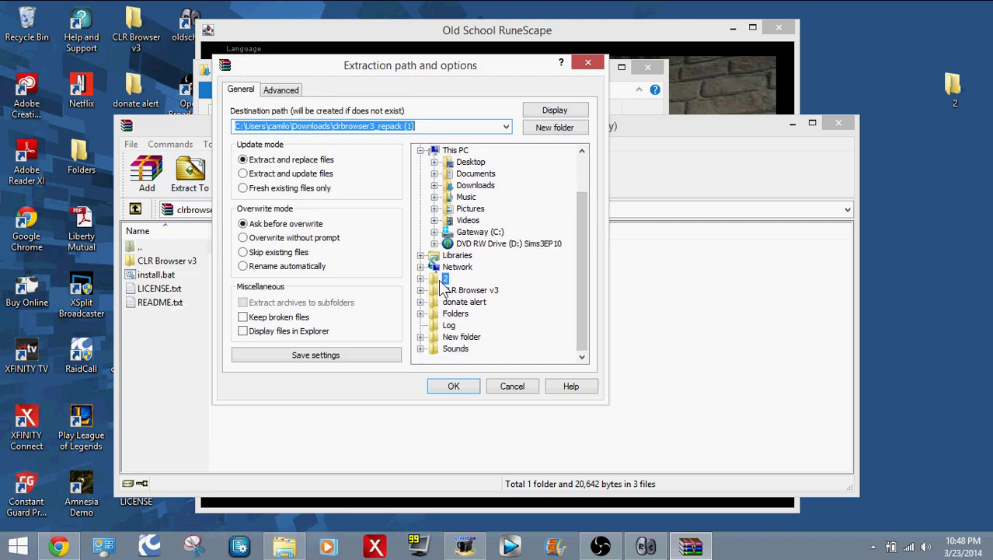
{"action": "left_click", "coordinate": [445, 278]}
{"action": "left_click", "coordinate": [471, 389]}
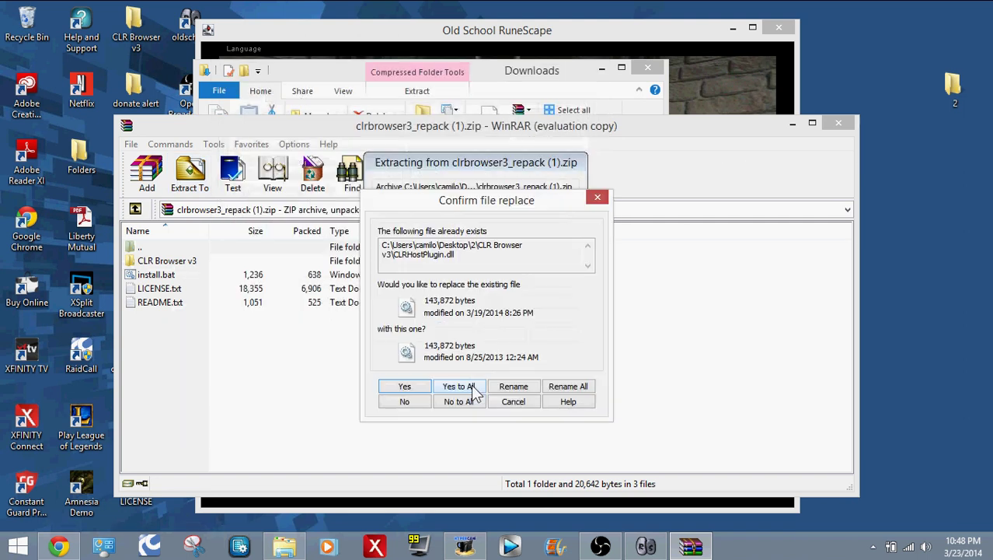
{"action": "left_click", "coordinate": [474, 388]}
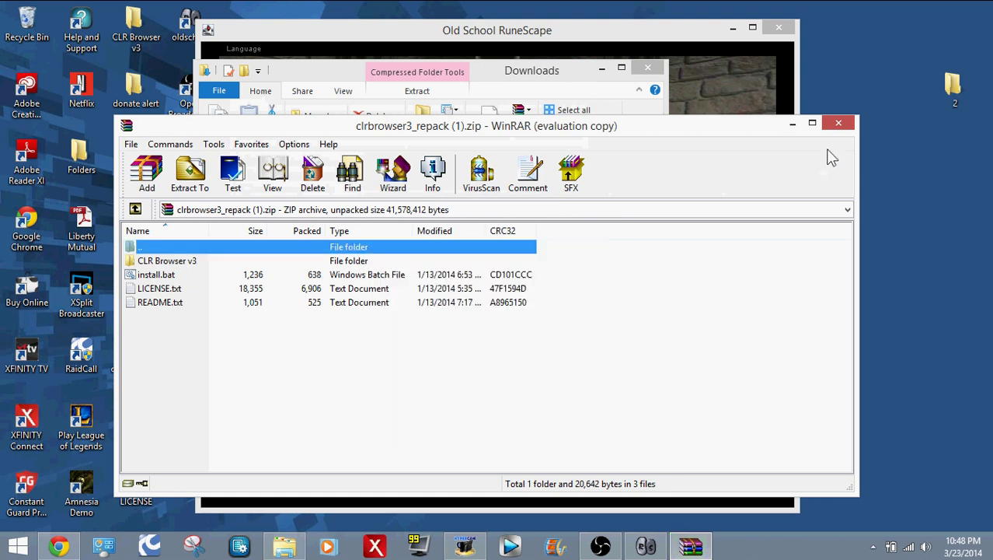
Close WinRAR, open desktop folder 2, select the install batch file and dismiss the administrator prompt
{"action": "left_click", "coordinate": [839, 122]}
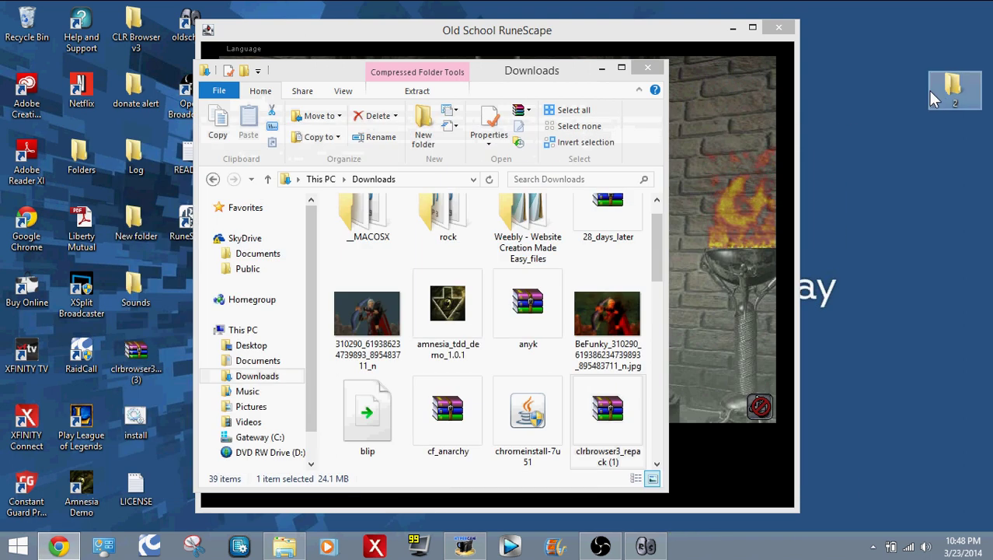
{"action": "double_click", "coordinate": [941, 97]}
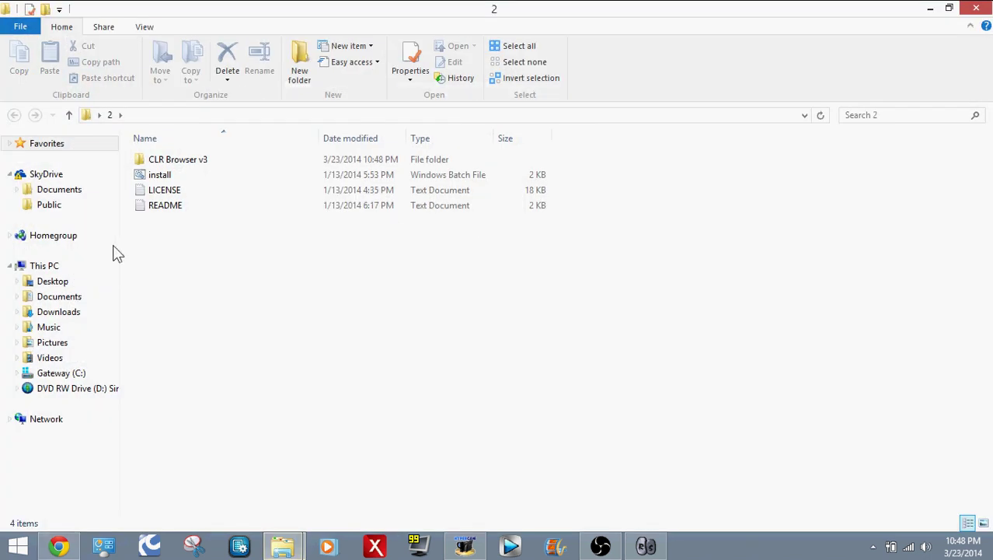
{"action": "left_click", "coordinate": [182, 181]}
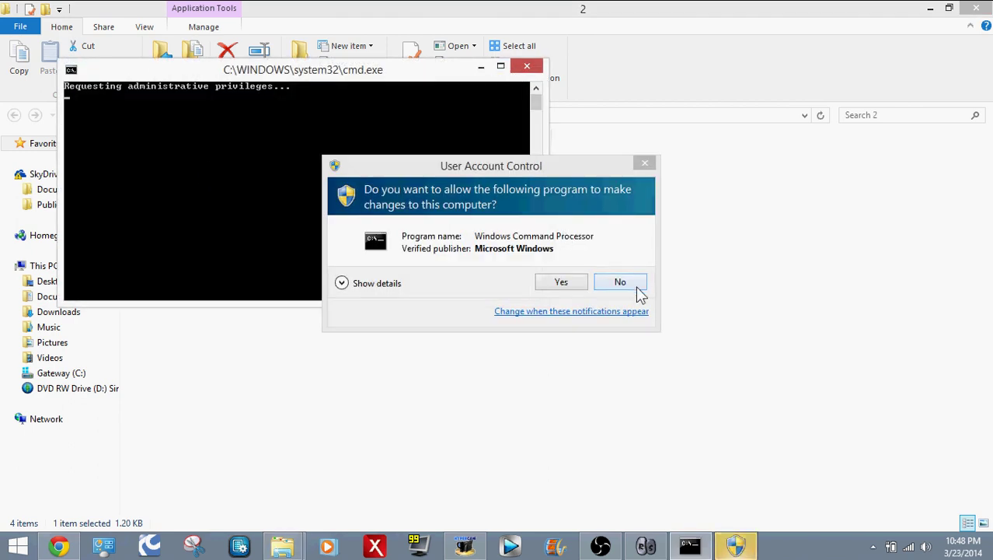
{"action": "left_click", "coordinate": [645, 163]}
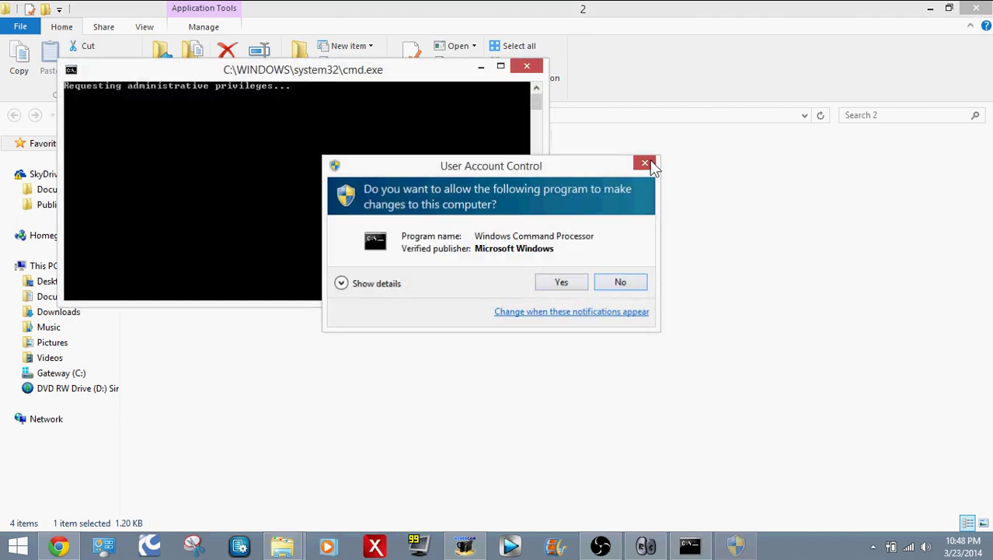
Close the extracted folder window and bring the OBS window forward
{"action": "mouse_move", "coordinate": [987, 5]}
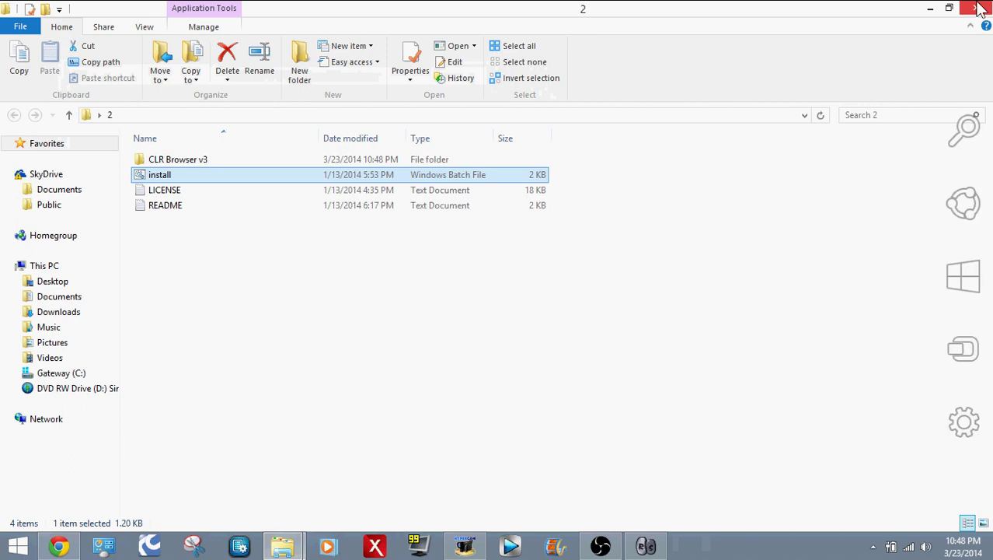
{"action": "left_click", "coordinate": [974, 10]}
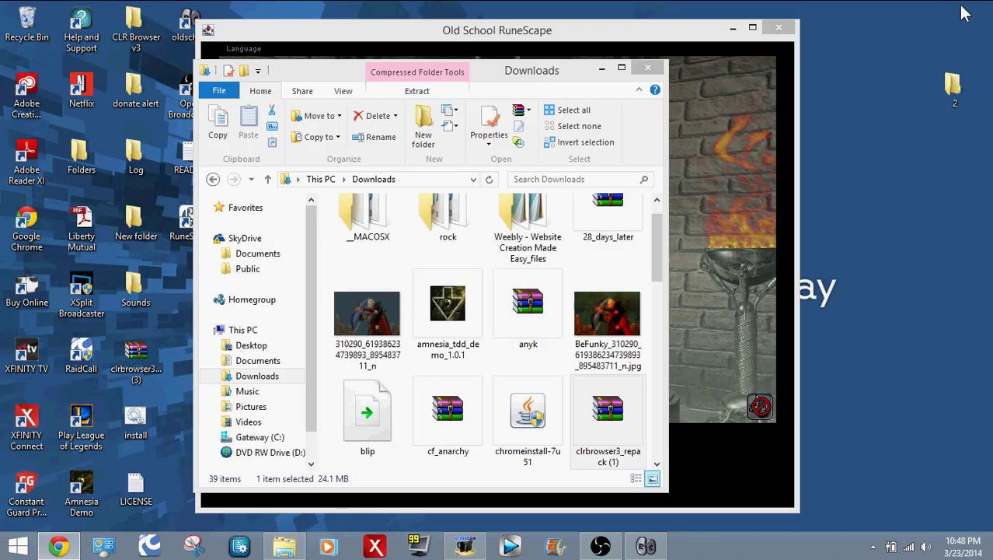
{"action": "left_click", "coordinate": [603, 546]}
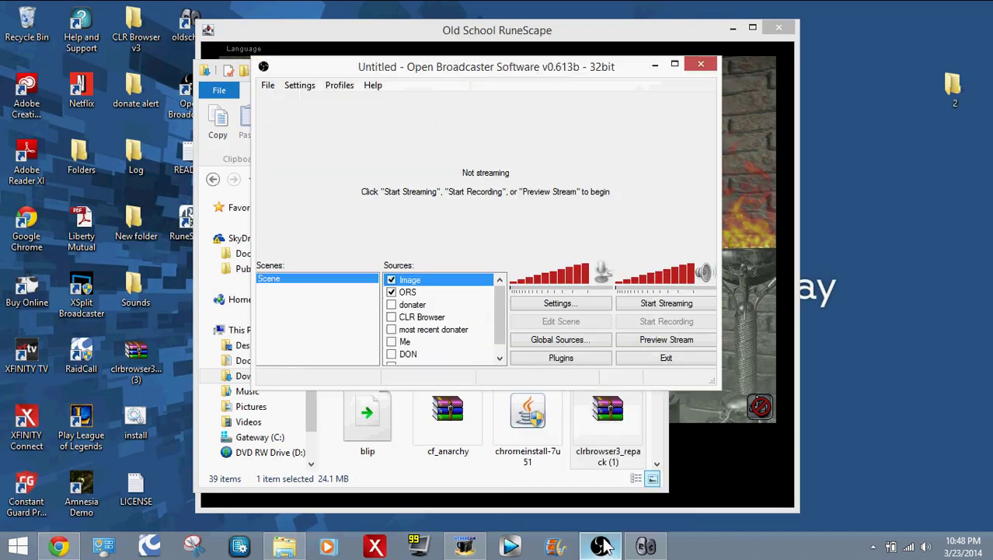
{"action": "scroll", "coordinate": [505, 312], "scroll_direction": "down", "scroll_amount": 1}
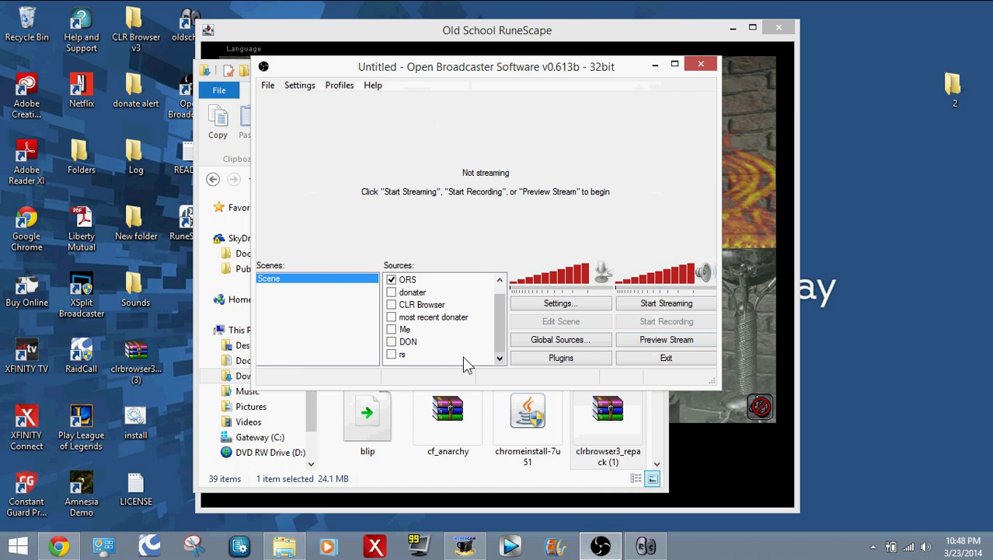
Add a new CLR Browser source named 'bl' to the scene
{"action": "right_click", "coordinate": [437, 356]}
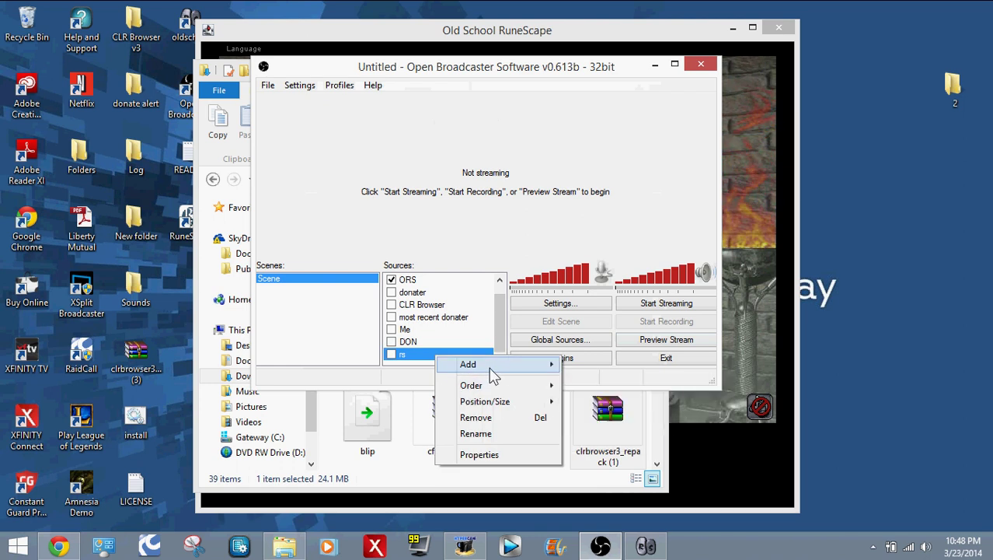
{"action": "mouse_move", "coordinate": [493, 369]}
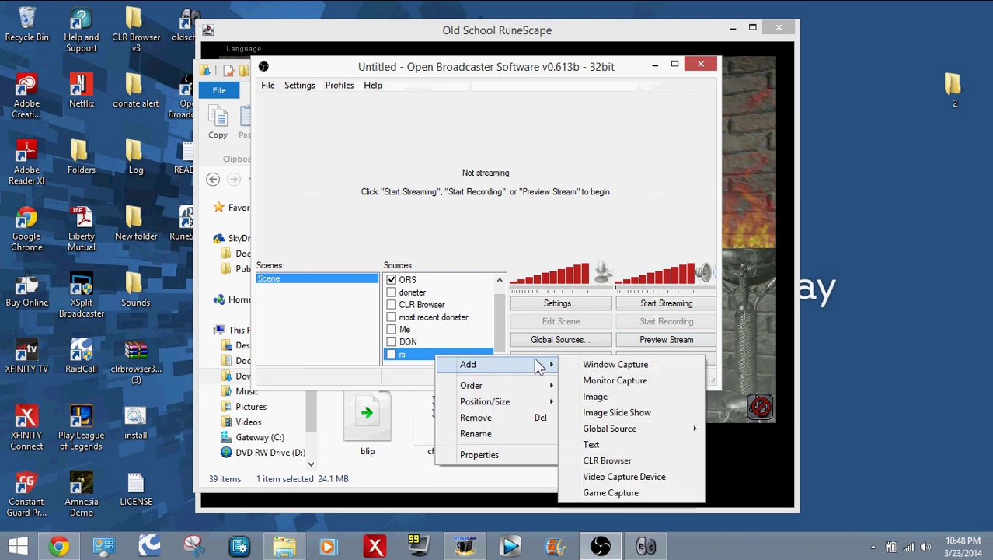
{"action": "left_click", "coordinate": [609, 463]}
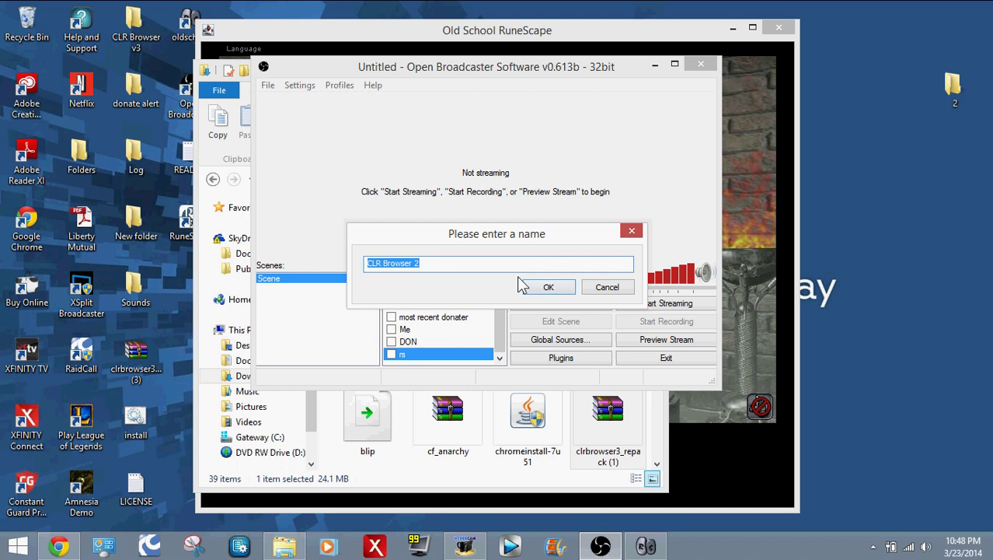
{"action": "type", "text": "blah"}
{"action": "key", "text": "Escape"}
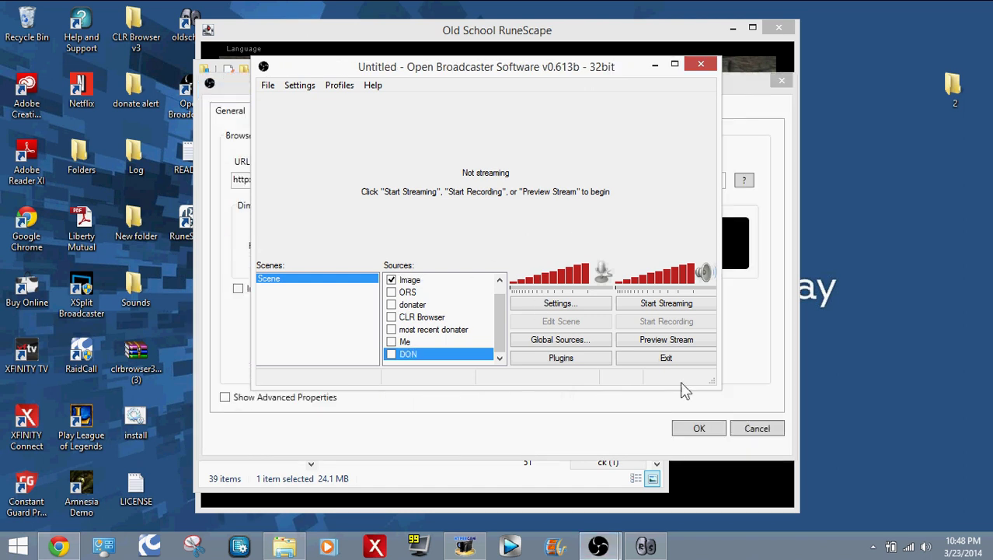
{"action": "left_click", "coordinate": [767, 371]}
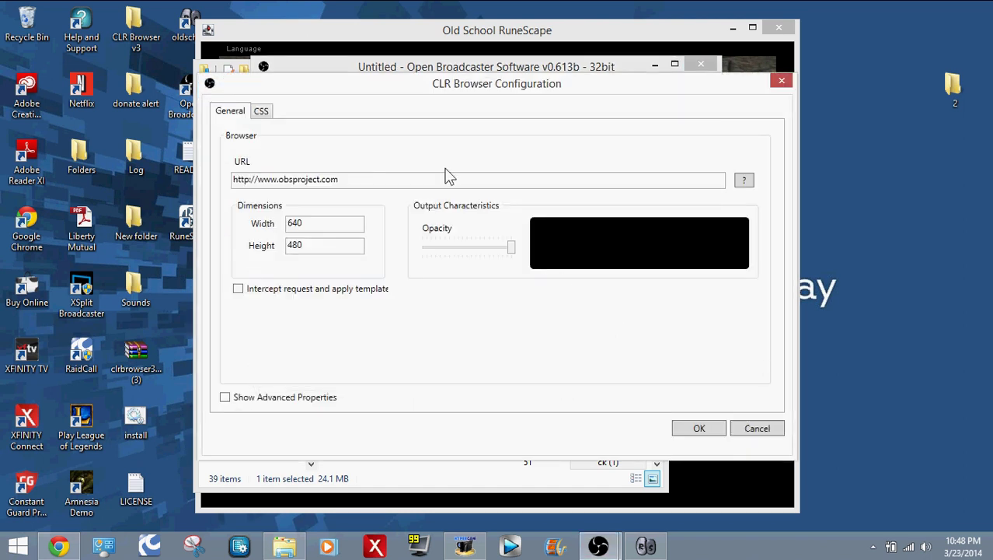
Advance the NightDev guide past Step 1/5 to the alert setup form
{"action": "left_click", "coordinate": [59, 547]}
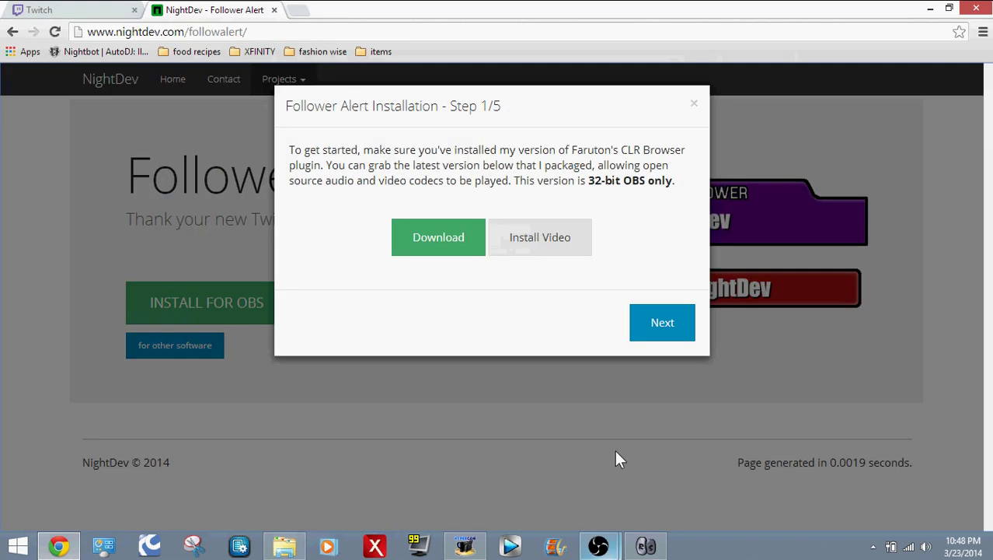
{"action": "left_click", "coordinate": [665, 332]}
{"action": "scroll", "coordinate": [507, 272], "scroll_direction": "down", "scroll_amount": 2}
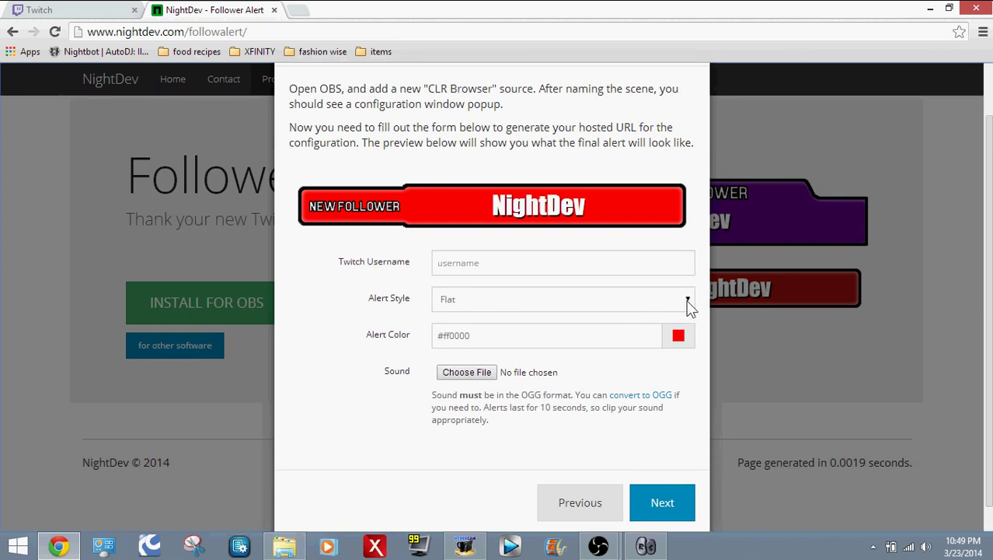
Set the alert style to Stacked and the alert colour to purple #5100ff
{"action": "left_click", "coordinate": [689, 305]}
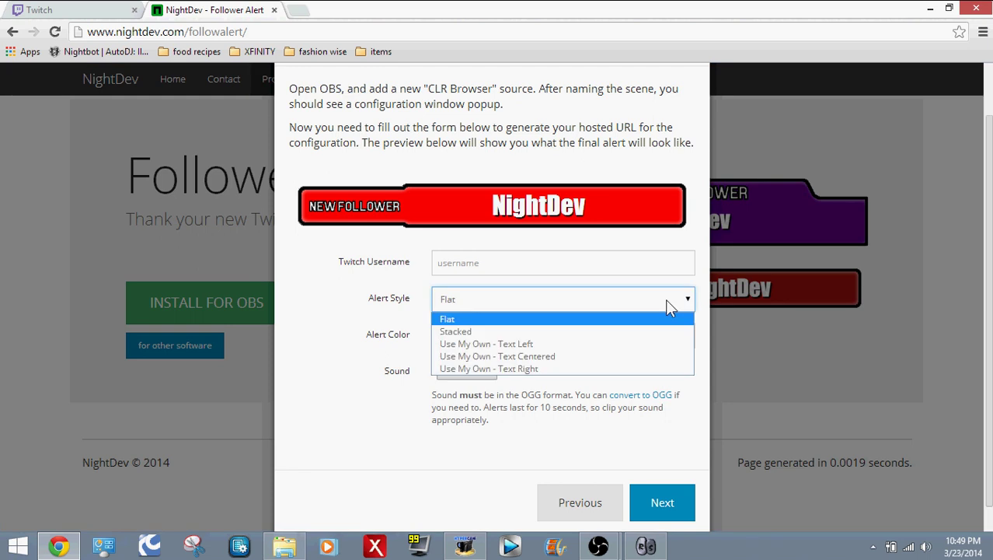
{"action": "left_click", "coordinate": [601, 332]}
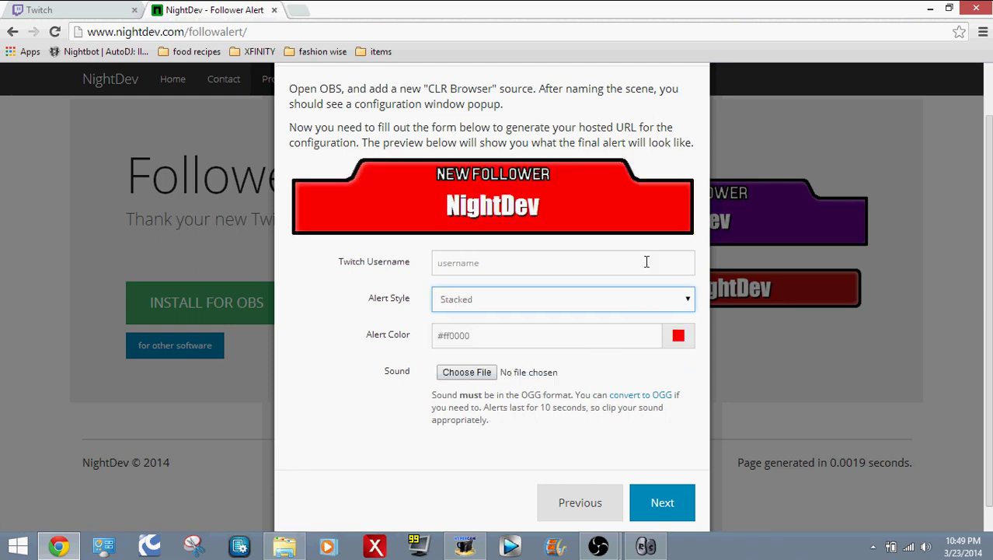
{"action": "left_click", "coordinate": [679, 336]}
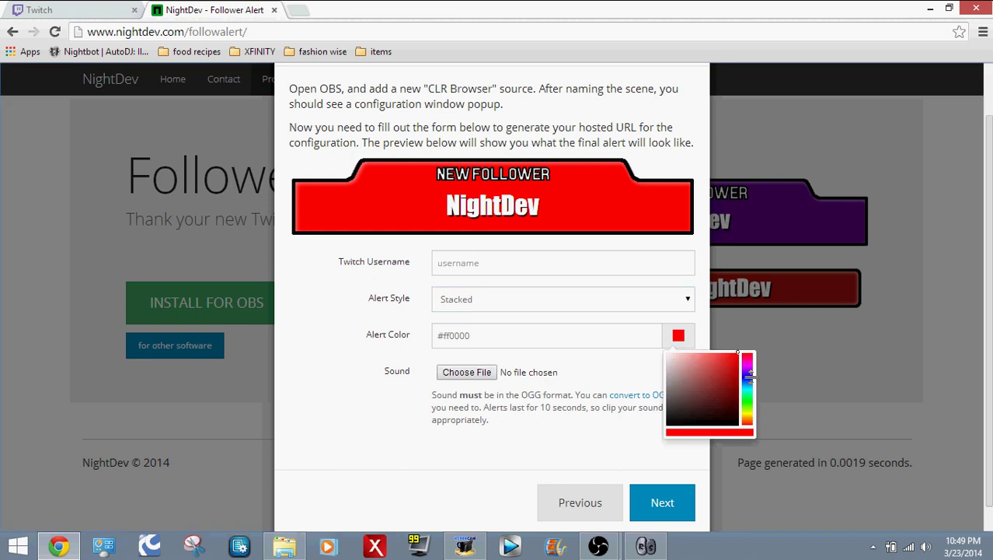
{"action": "left_click_drag", "start_coordinate": [750, 377], "coordinate": [752, 398]}
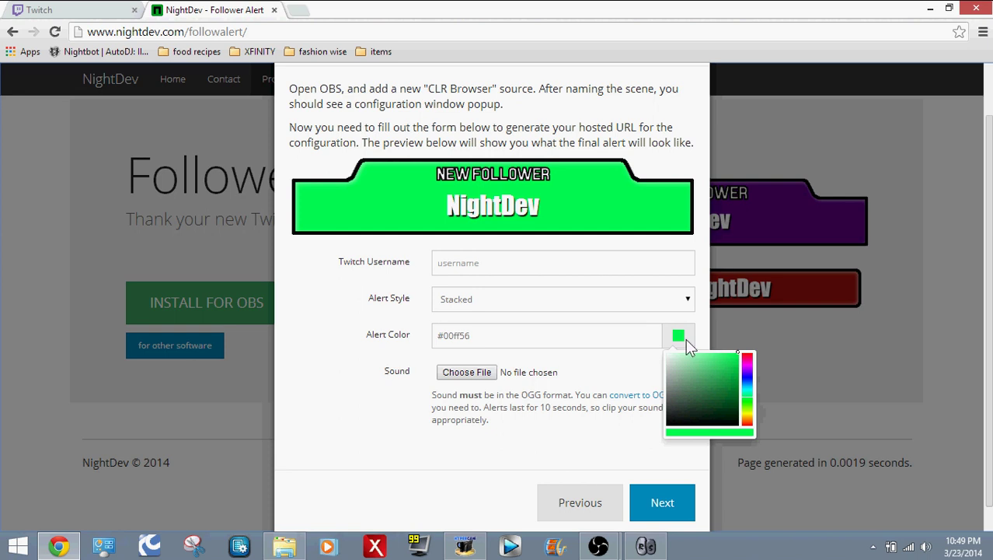
{"action": "left_click_drag", "start_coordinate": [758, 393], "coordinate": [746, 372]}
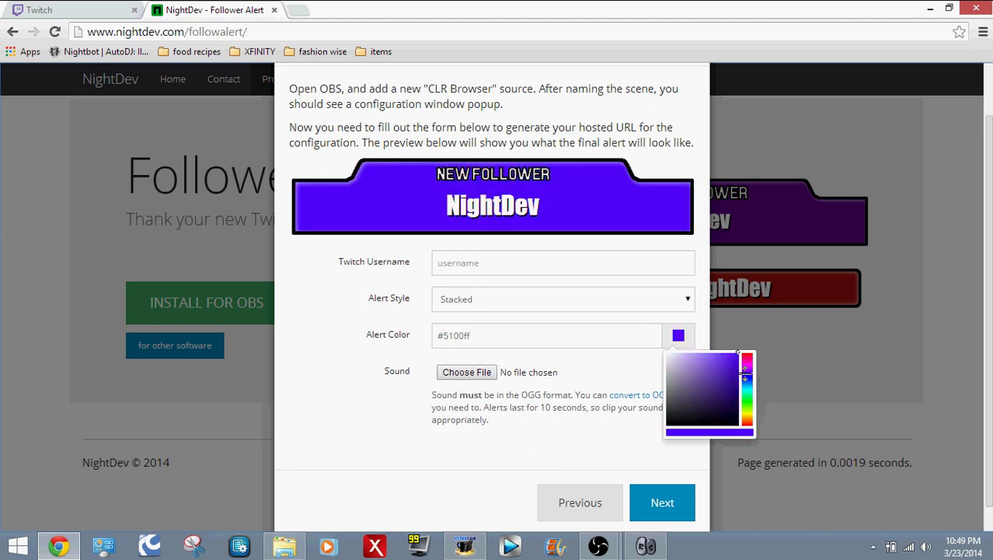
{"action": "left_click", "coordinate": [525, 259]}
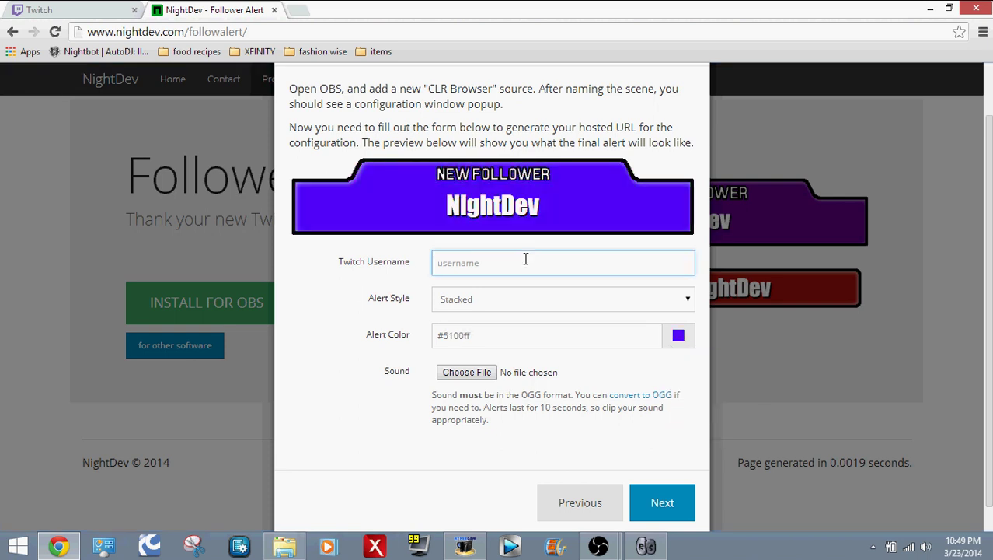
Check the Twitch username, enter it in NightDev's Twitch Username field, and continue to Step 3/5
{"action": "left_click", "coordinate": [107, 9]}
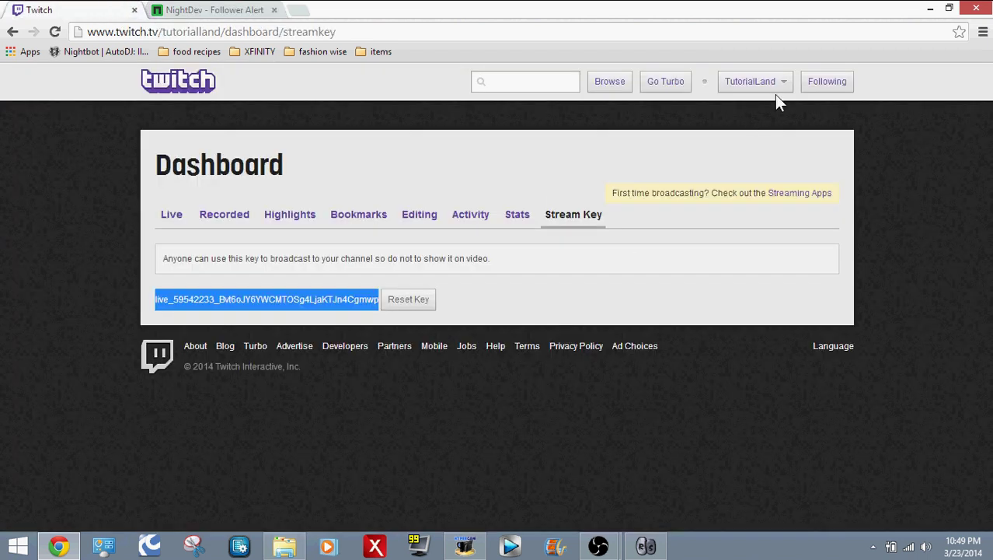
{"action": "left_click", "coordinate": [206, 9]}
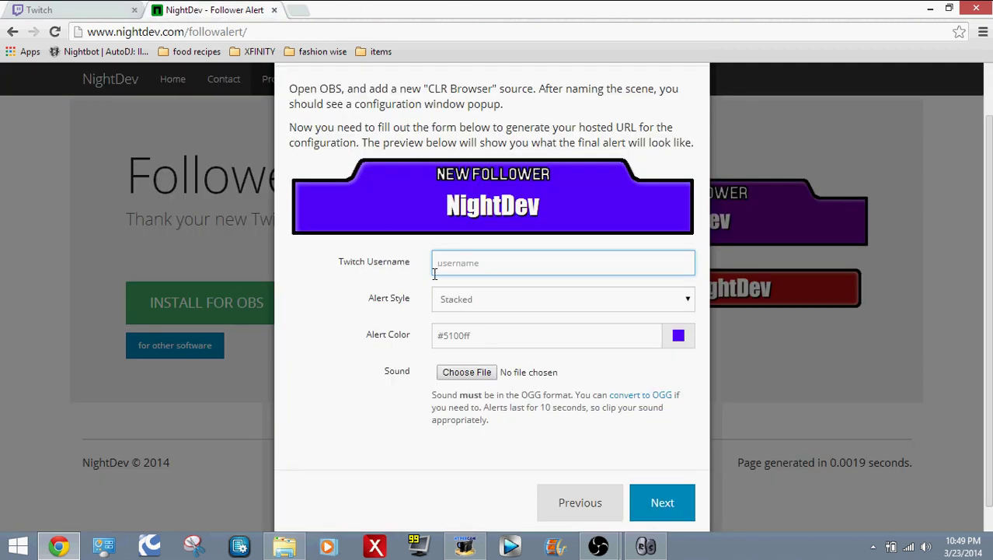
{"action": "type", "text": "TutorialLand"}
{"action": "scroll", "coordinate": [595, 372], "scroll_direction": "down", "scroll_amount": 1}
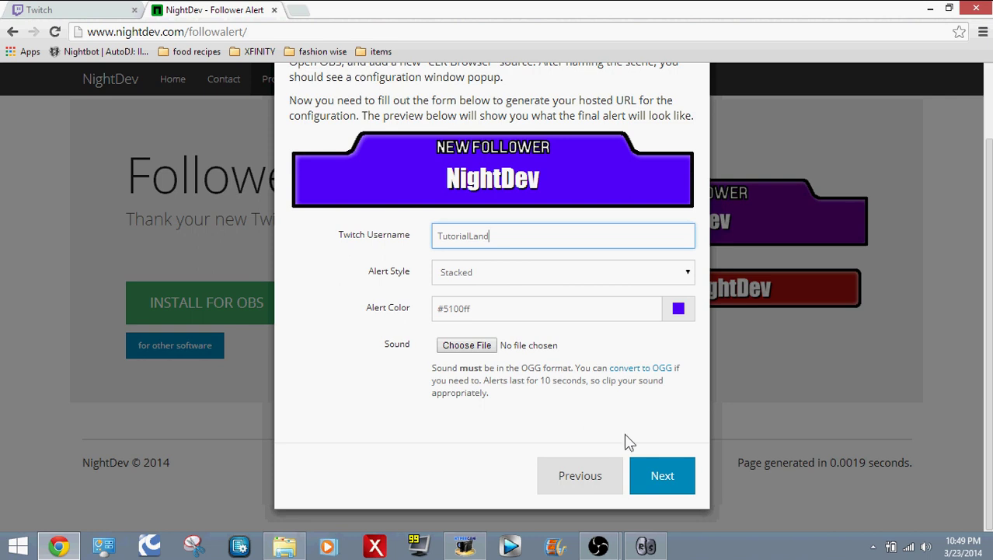
{"action": "left_click", "coordinate": [666, 475]}
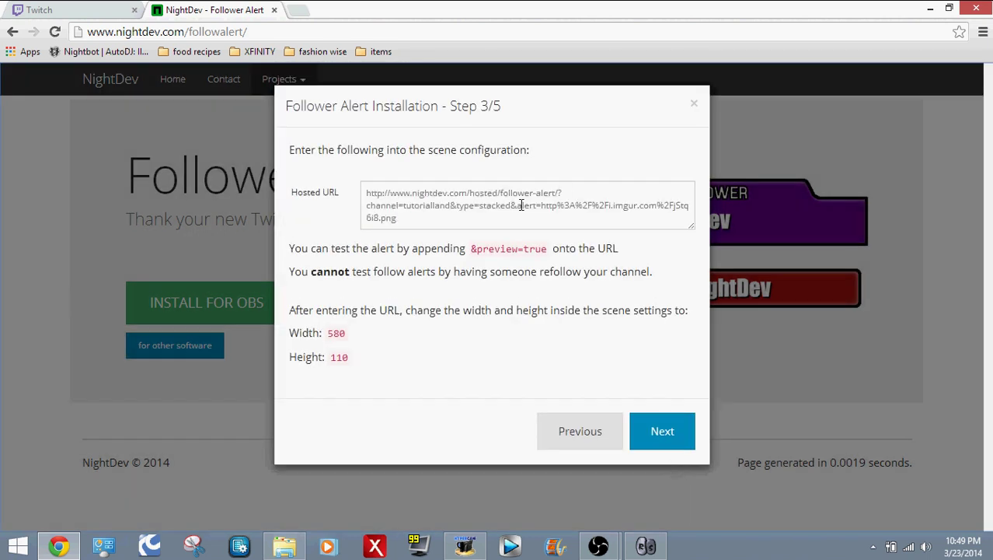
Select the hosted alert URL and bring the OBS main window forward
{"action": "left_click_drag", "start_coordinate": [509, 219], "coordinate": [363, 172]}
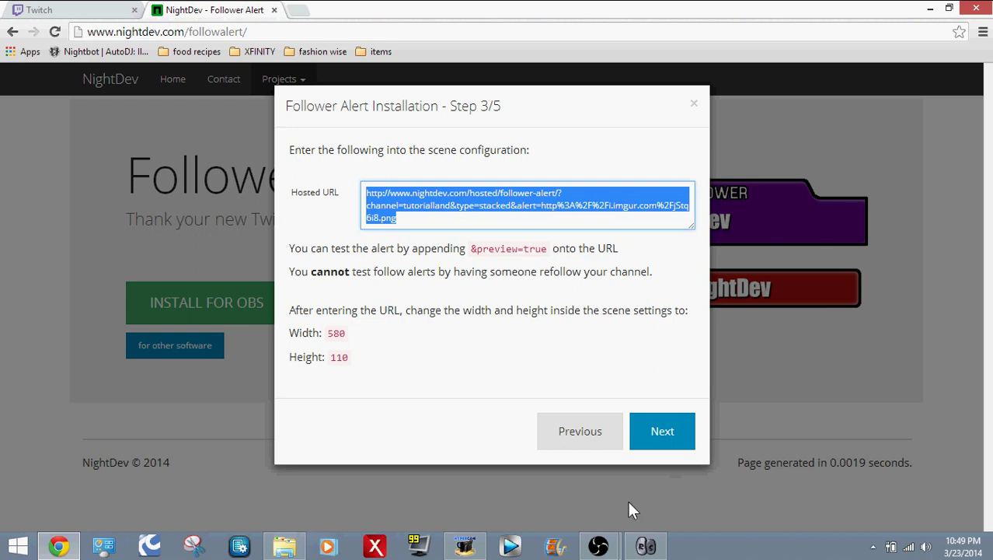
{"action": "mouse_move", "coordinate": [598, 546]}
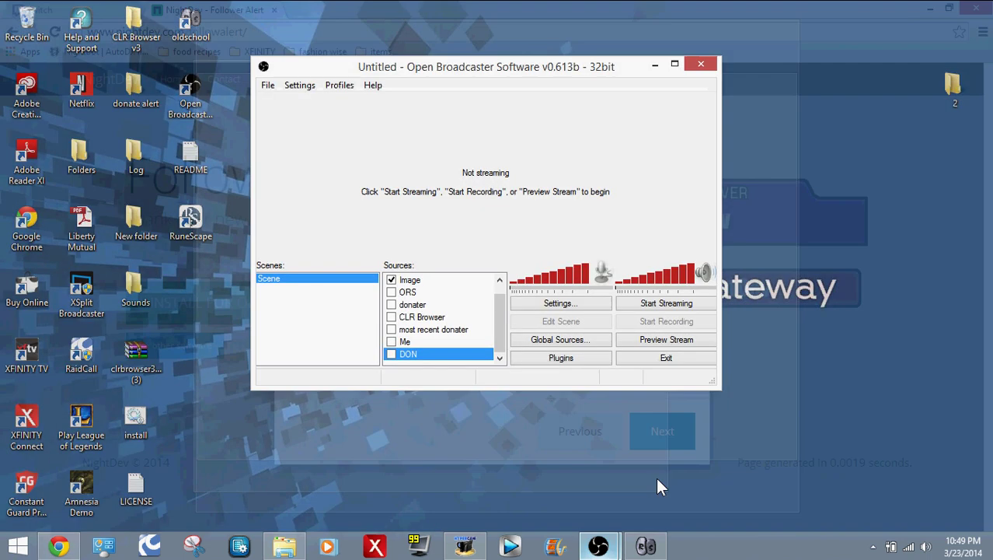
{"action": "left_click", "coordinate": [657, 480]}
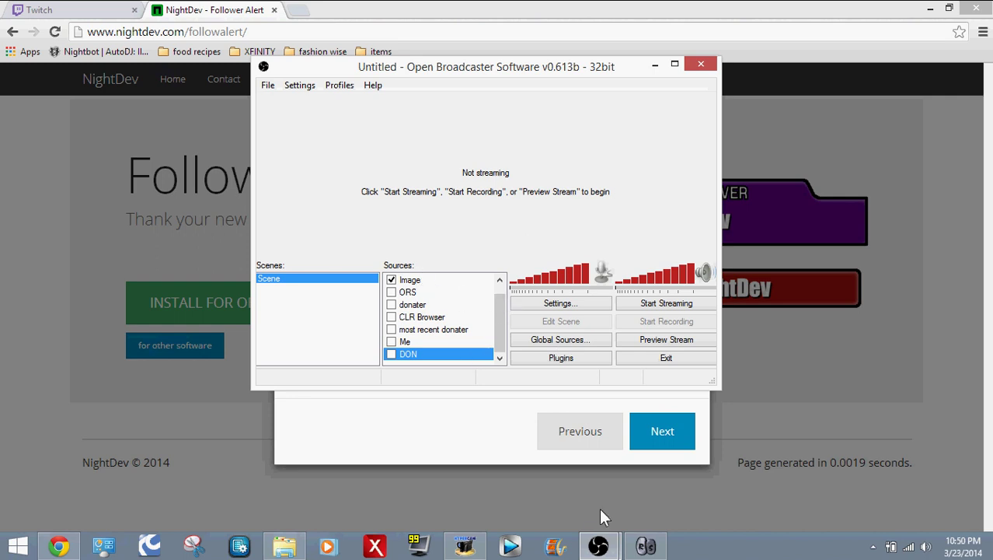
Replace the CLR Browser source's placeholder URL with the copied NightDev alert URL
{"action": "mouse_move", "coordinate": [598, 544]}
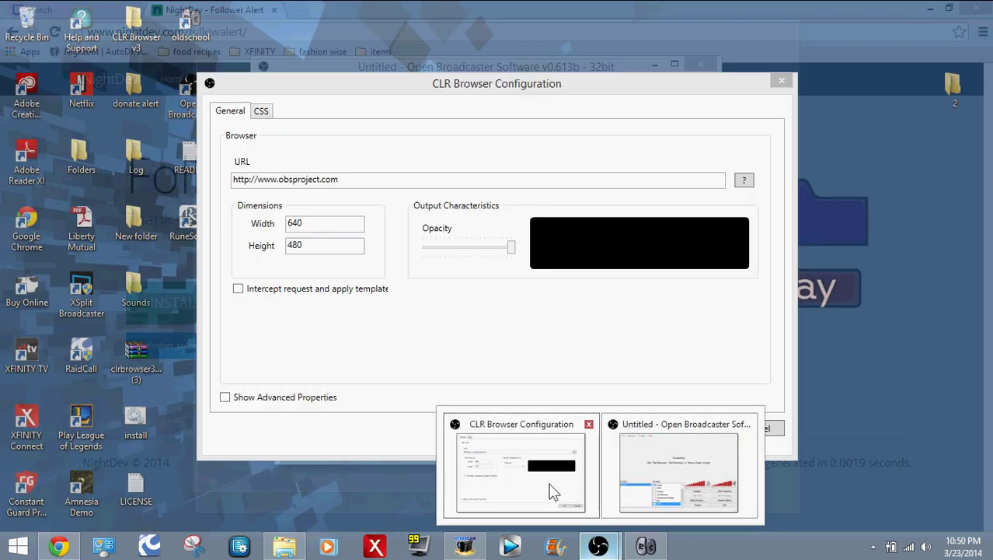
{"action": "left_click", "coordinate": [538, 481]}
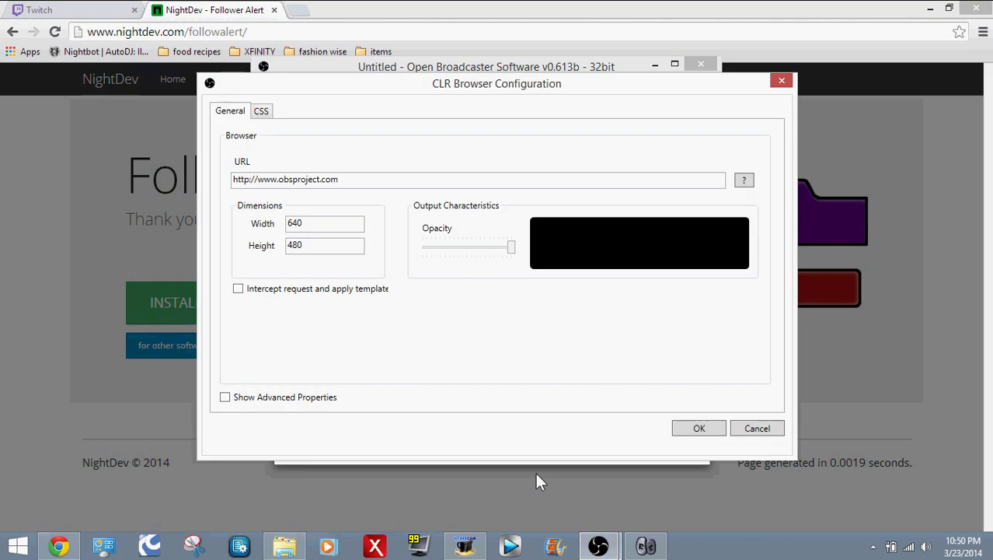
{"action": "left_click", "coordinate": [372, 178]}
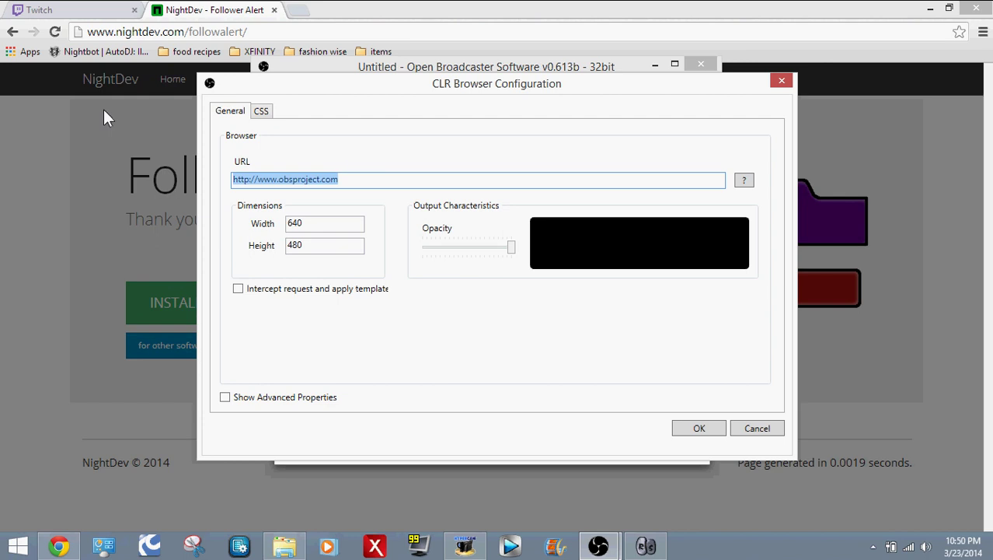
{"action": "key", "text": "ctrl+v"}
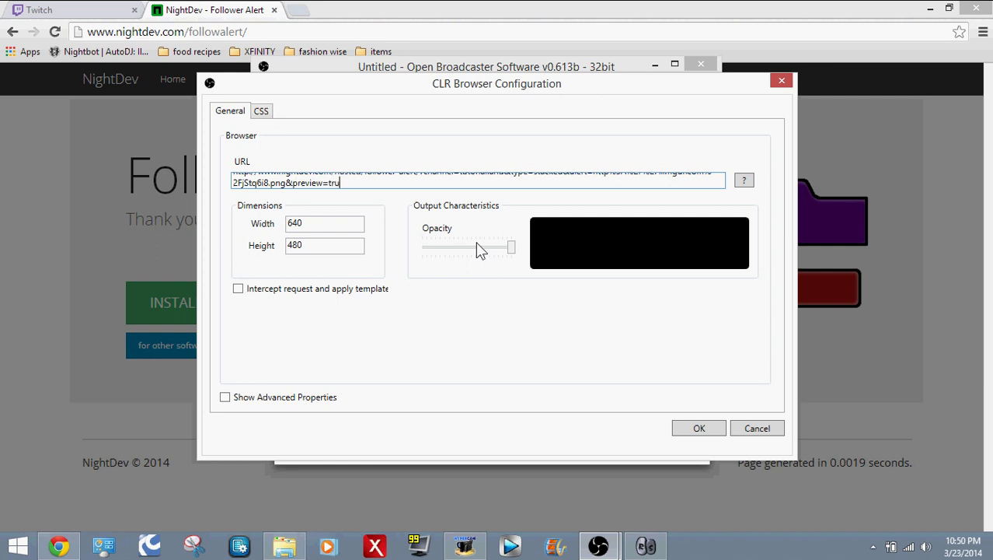
Save the CLR Browser settings and start a maximised scene preview
{"action": "left_click", "coordinate": [706, 427]}
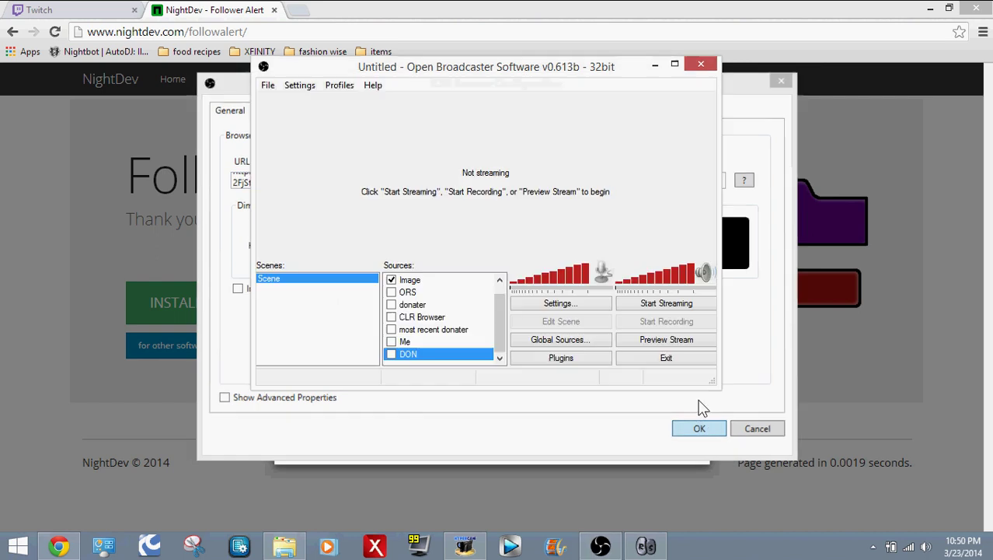
{"action": "left_click", "coordinate": [681, 343]}
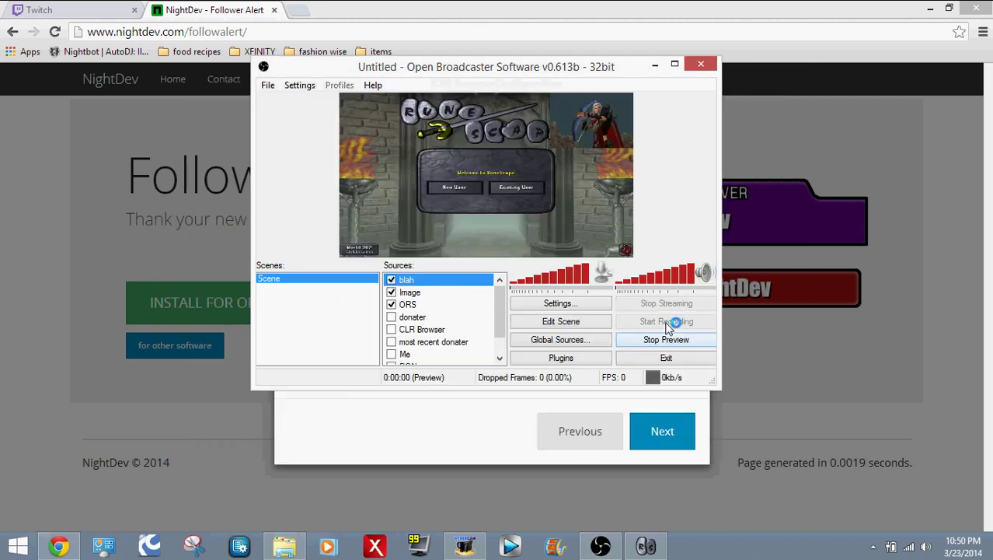
{"action": "left_click", "coordinate": [673, 66]}
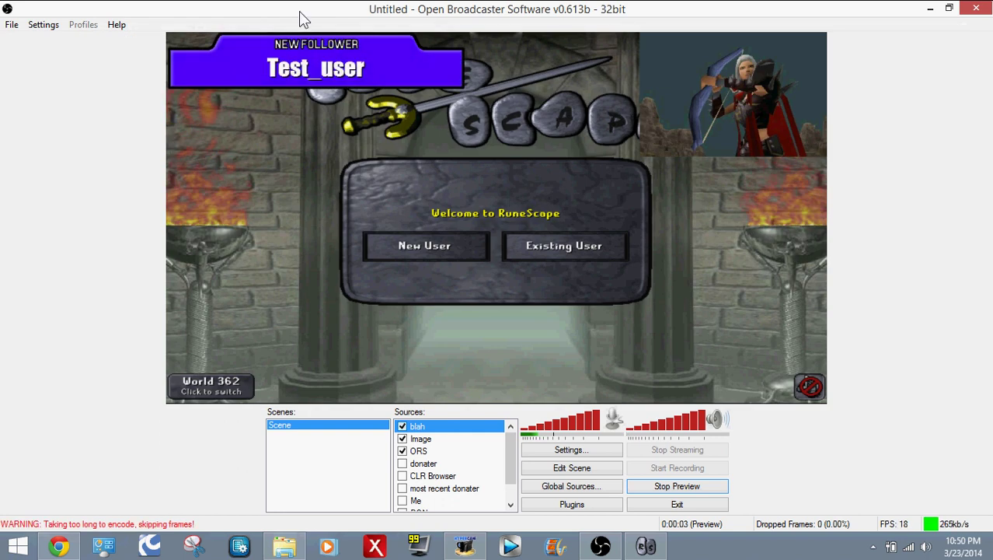
Move the NEW FOLLOWER alert to the lower centre of the scene and enlarge it
{"action": "left_click", "coordinate": [553, 471]}
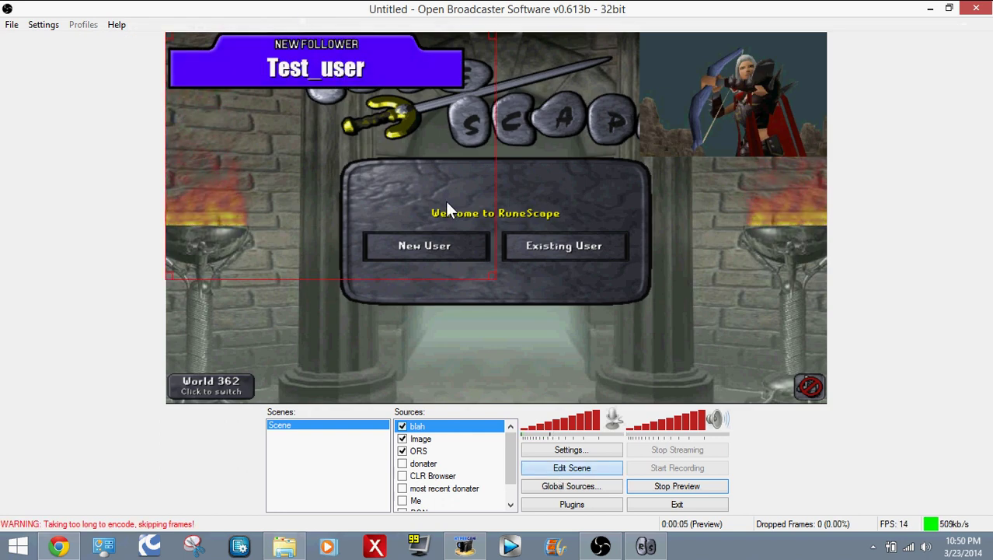
{"action": "left_click_drag", "start_coordinate": [349, 70], "coordinate": [520, 290]}
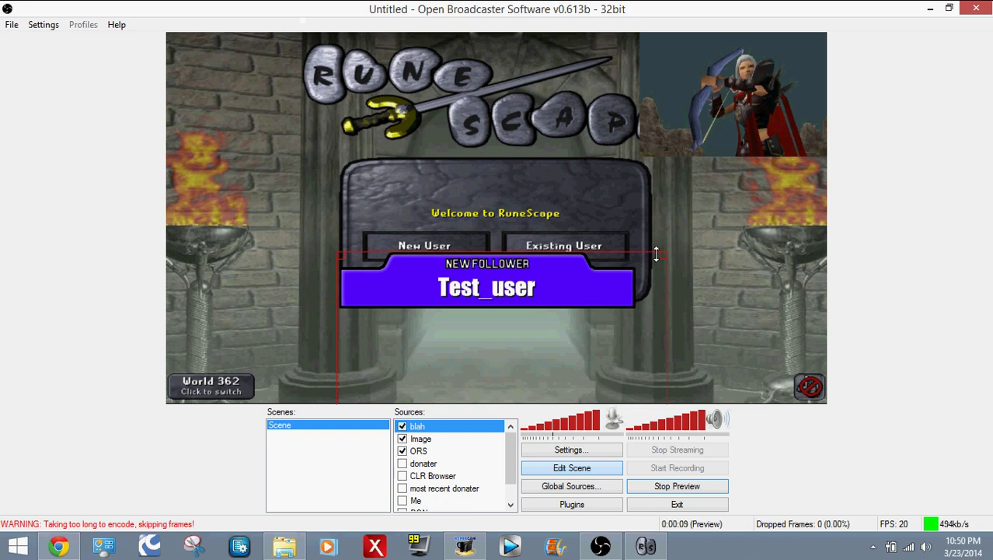
{"action": "left_click_drag", "start_coordinate": [663, 258], "coordinate": [619, 308]}
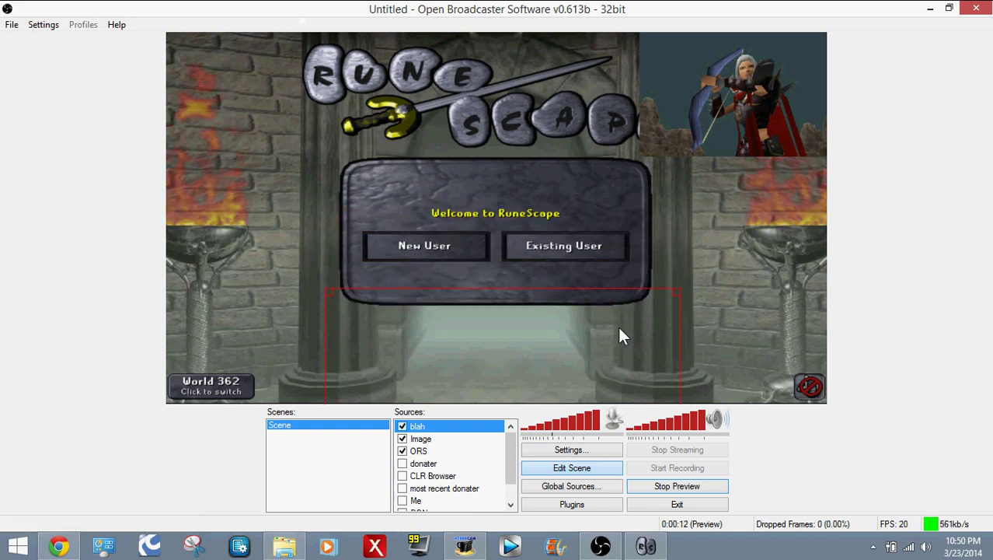
{"action": "left_click", "coordinate": [734, 252]}
{"action": "left_click", "coordinate": [521, 336]}
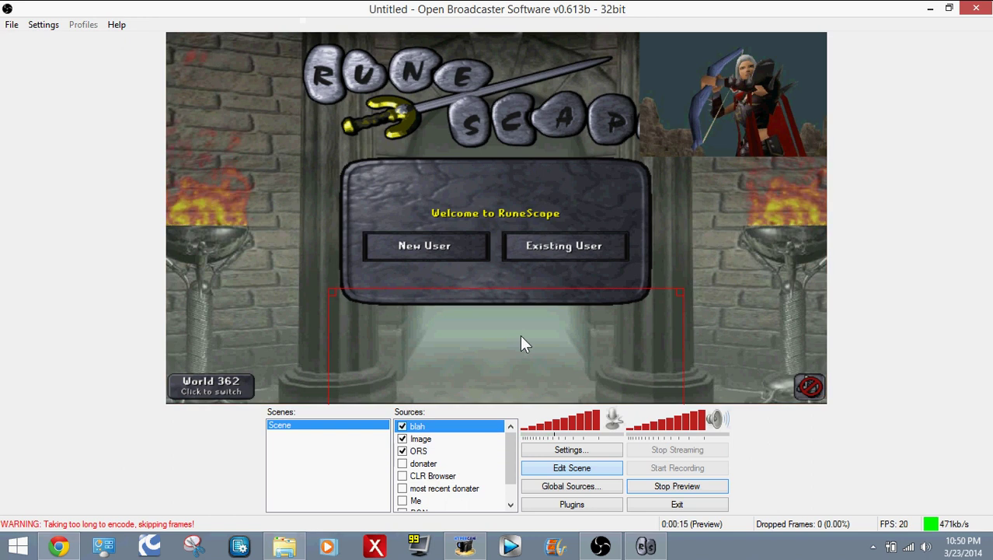
{"action": "left_click", "coordinate": [585, 217]}
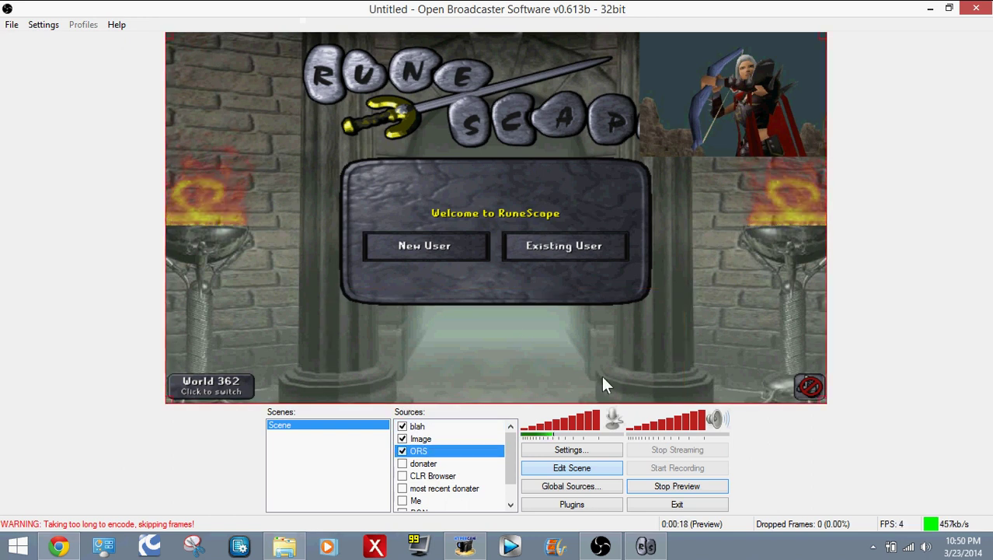
Stop the scene preview, then check the ORS window capture properties and cancel without changes
{"action": "left_click", "coordinate": [654, 487]}
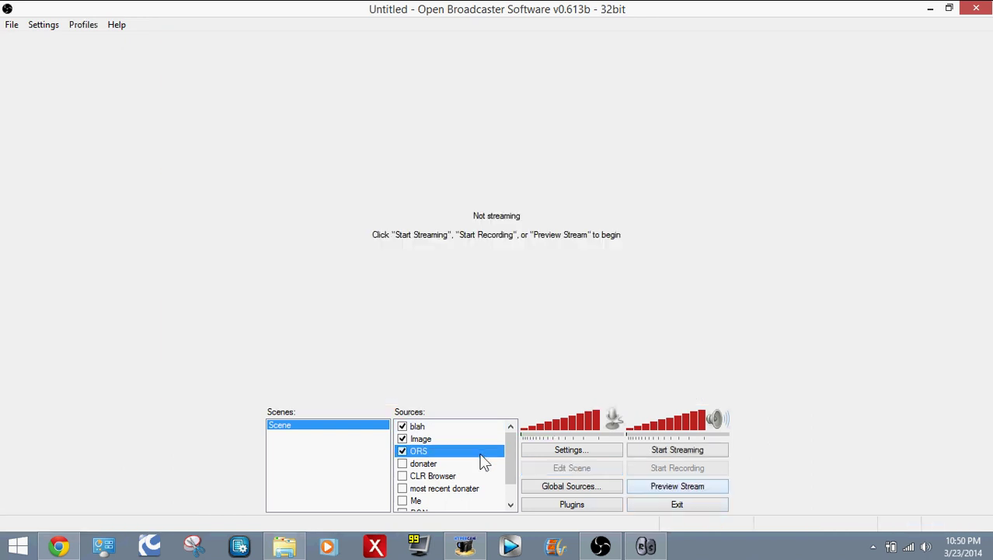
{"action": "right_click", "coordinate": [482, 459]}
{"action": "left_click", "coordinate": [512, 444]}
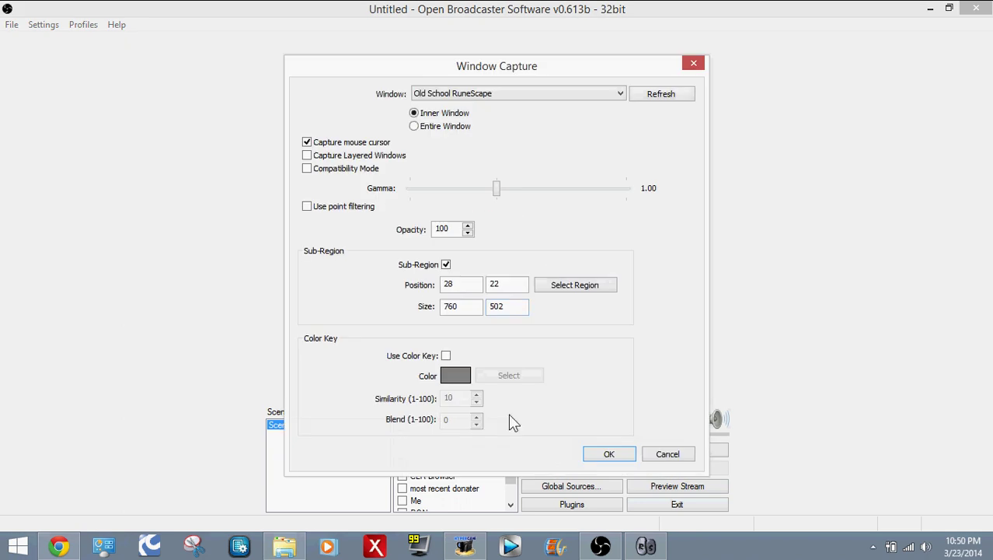
{"action": "left_click", "coordinate": [662, 456]}
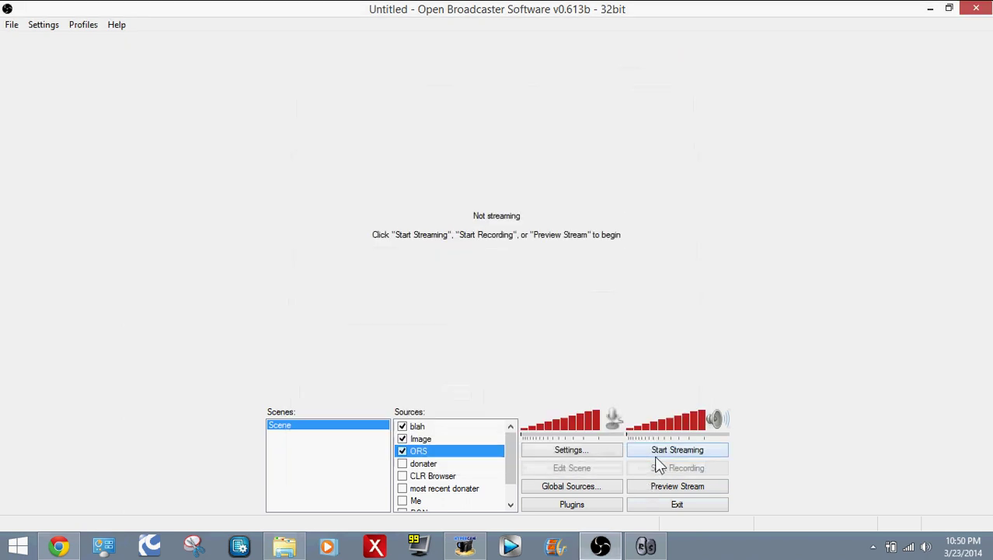
Delete '&preview=true' from the blah browser source's alert URL so it ends at .png, and save
{"action": "left_click", "coordinate": [460, 428]}
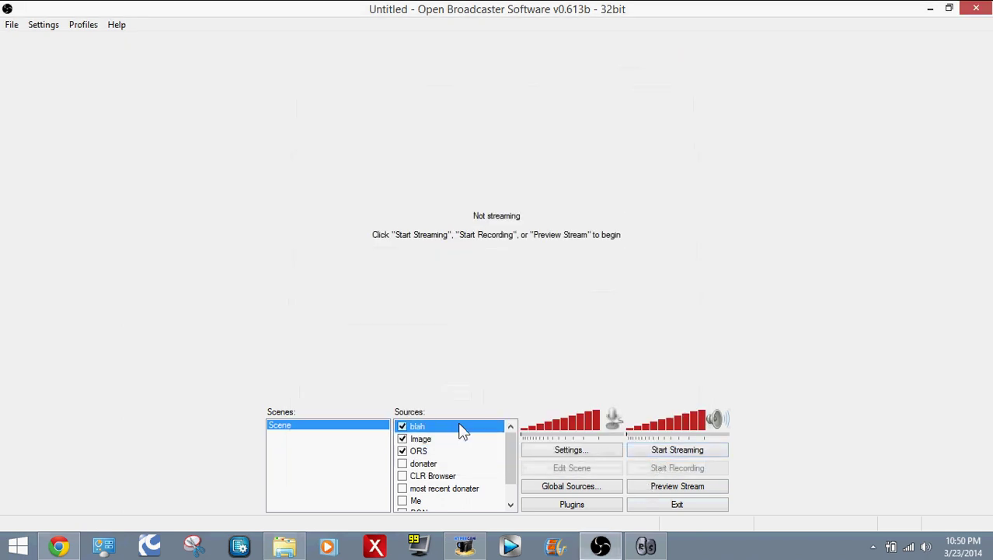
{"action": "right_click", "coordinate": [461, 429]}
{"action": "left_click", "coordinate": [497, 414]}
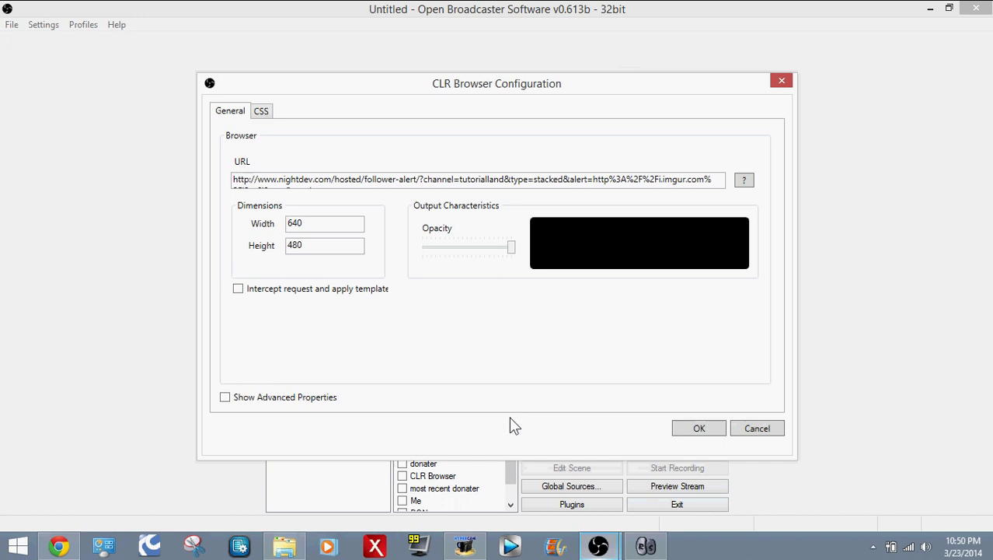
{"action": "left_click", "coordinate": [657, 180]}
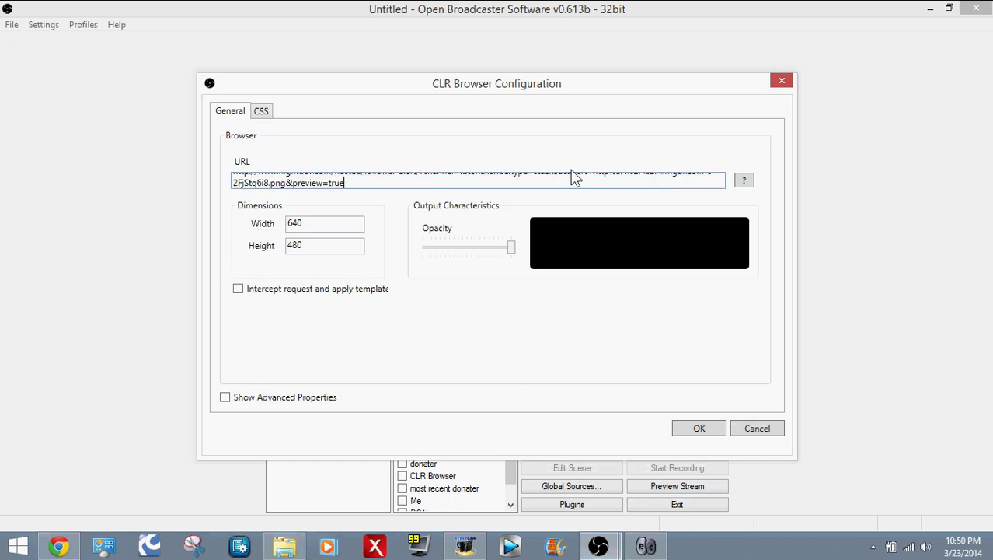
{"action": "key", "text": "BackSpace"}
{"action": "key", "text": "BackSpace"}
{"action": "key", "text": "BackSpace"}
{"action": "key", "text": "BackSpace"}
{"action": "key", "text": "BackSpace"}
{"action": "key", "text": "BackSpace"}
{"action": "key", "text": "BackSpace"}
{"action": "key", "text": "BackSpace"}
{"action": "key", "text": "BackSpace"}
{"action": "key", "text": "BackSpace"}
{"action": "key", "text": "BackSpace"}
{"action": "key", "text": "BackSpace"}
{"action": "left_click", "coordinate": [714, 430]}
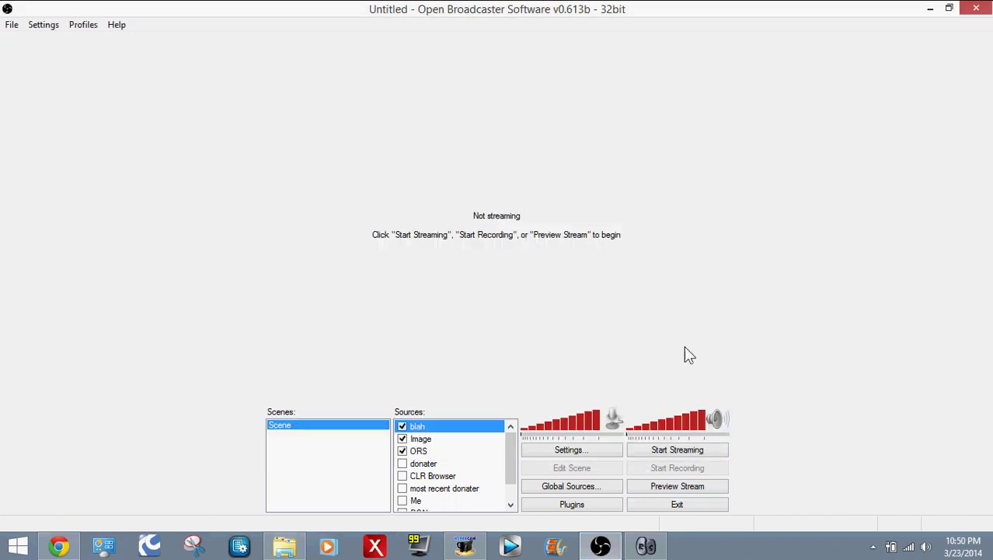